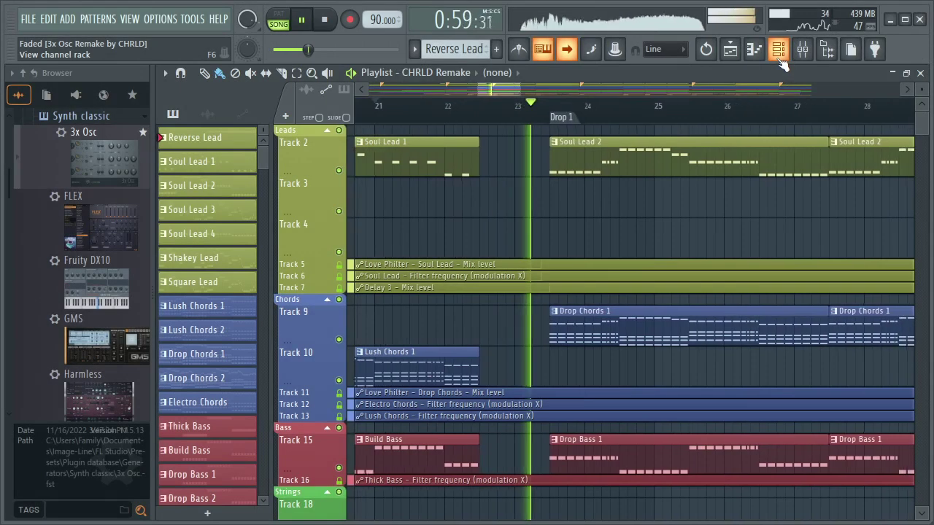
Show the channel rack and view the Soul Lead, Lush Chords and Drop Chords 3x Osc settings
click(780, 59)
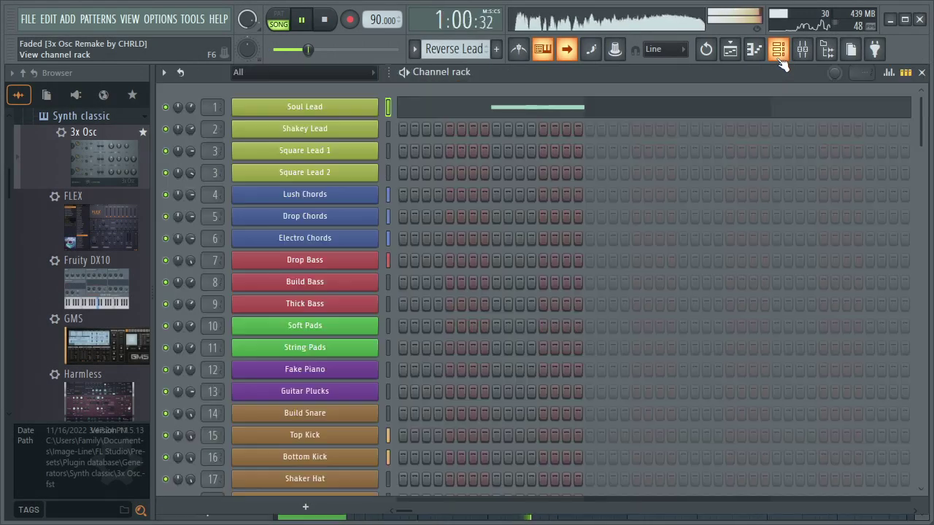
click(340, 109)
click(255, 195)
click(288, 216)
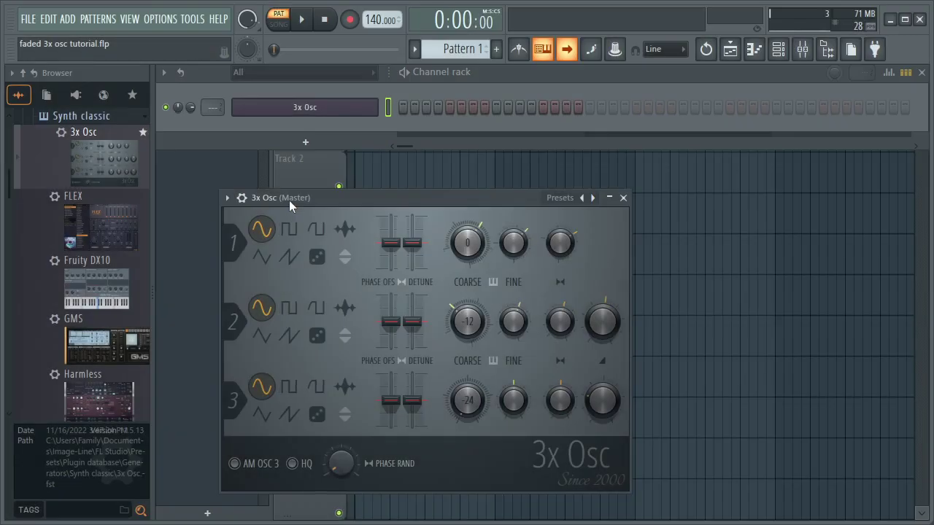
drag(289, 200, 435, 127)
click(395, 124)
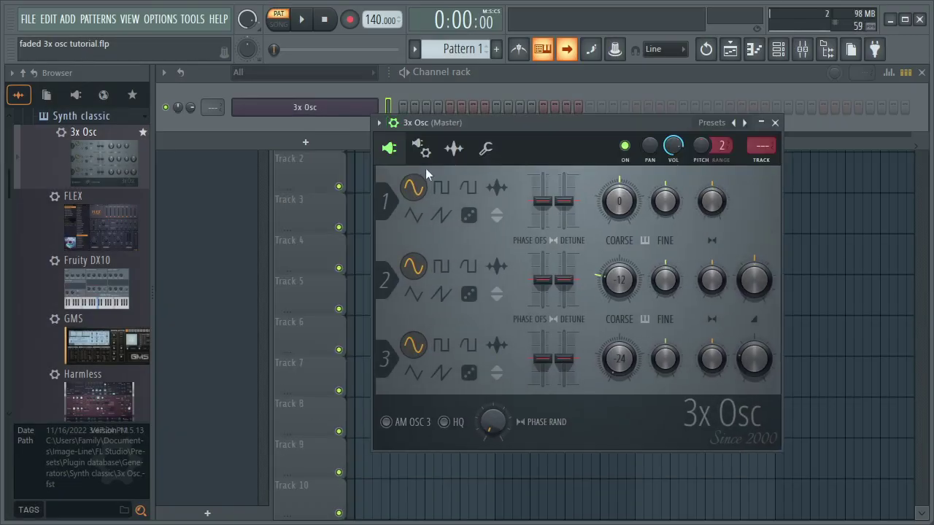
click(421, 148)
click(453, 148)
click(486, 149)
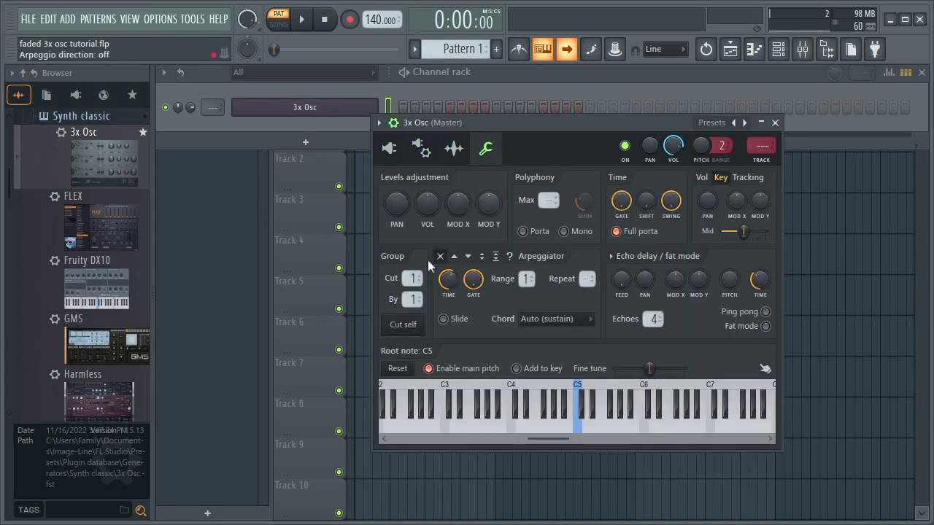
click(388, 148)
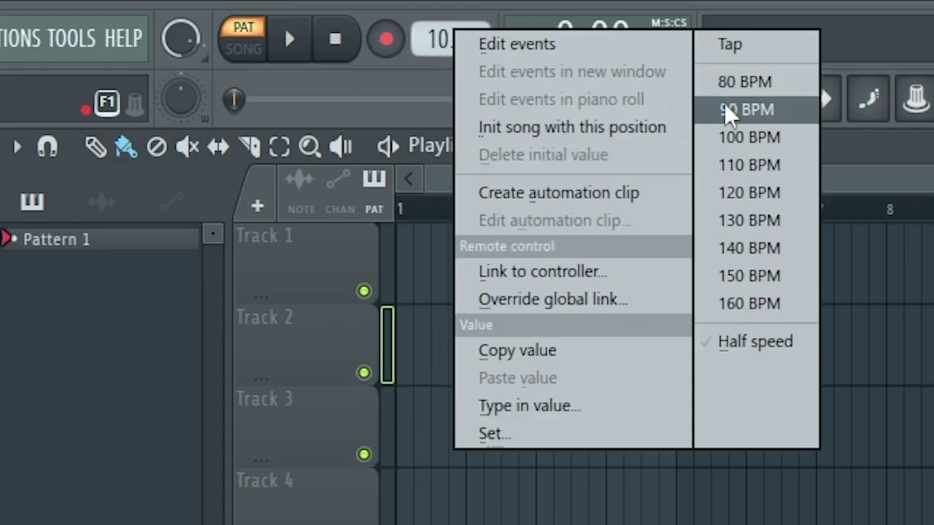
Set the tempo to 90 BPM and add a 3x Osc channel on insert 1 at -6.0 dB
click(725, 111)
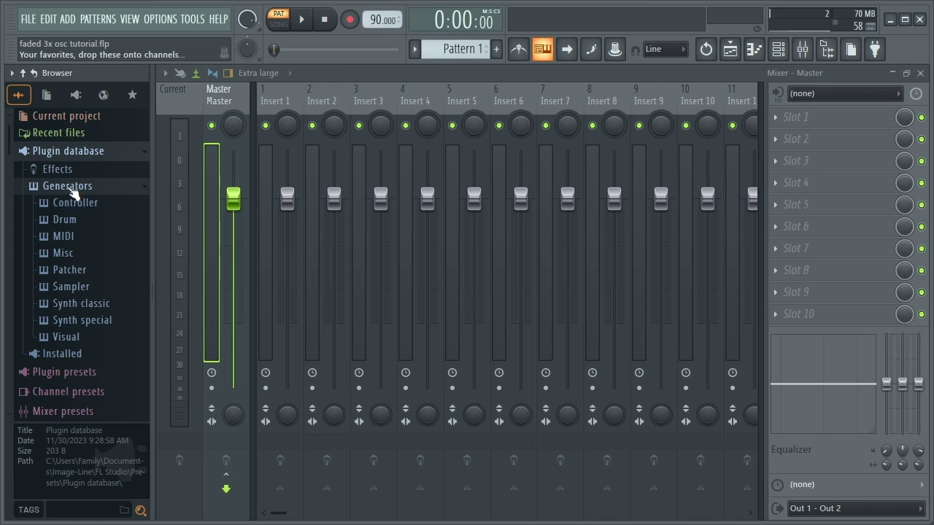
click(81, 304)
drag(102, 162, 287, 247)
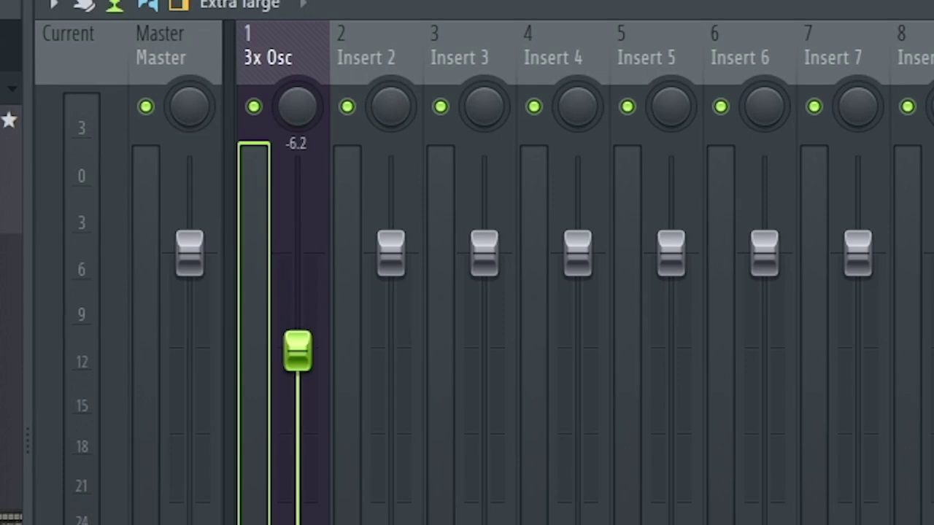
drag(297, 352, 297, 347)
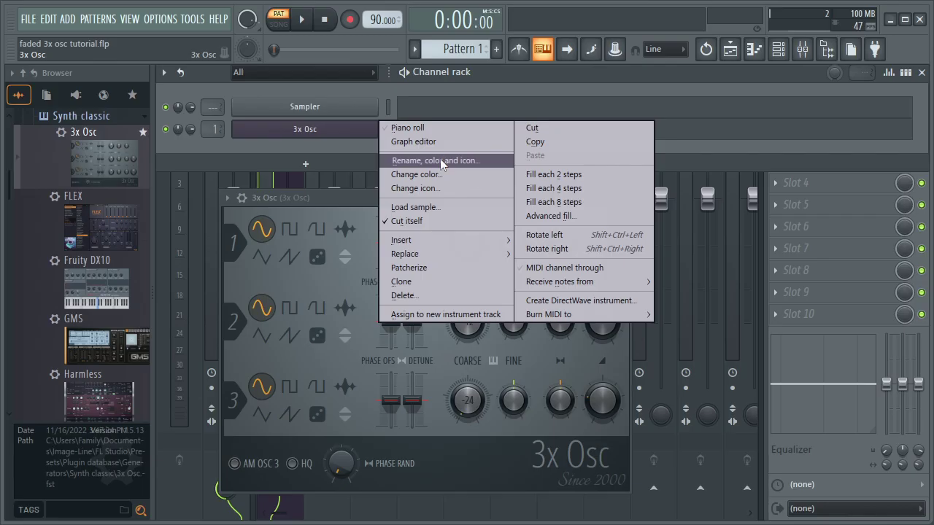
Rename the new 3x Osc channel to 'Soul Lead'
click(428, 160)
text(Soul Lead)
key(Return)
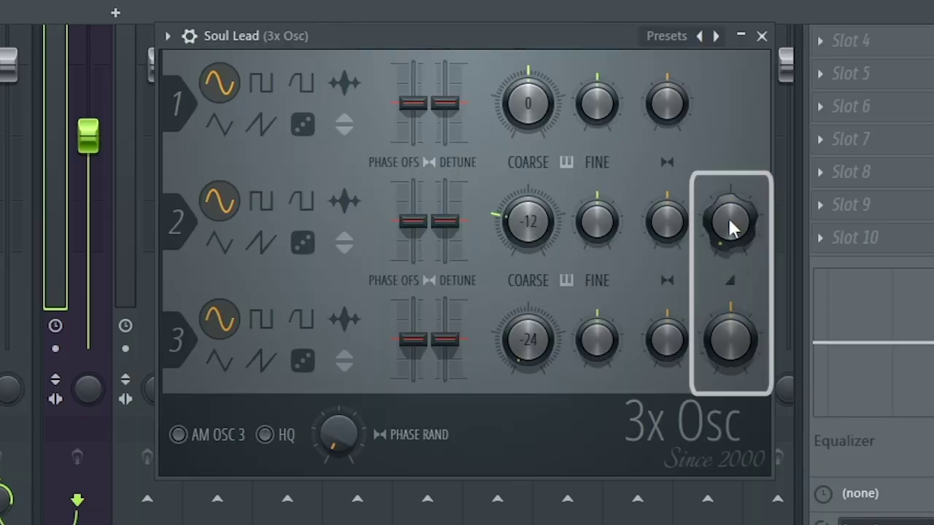
Turn oscillator 3 nearly silent, make oscillator 1 a saw at coarse -12, and enable HQ
drag(730, 339, 730, 387)
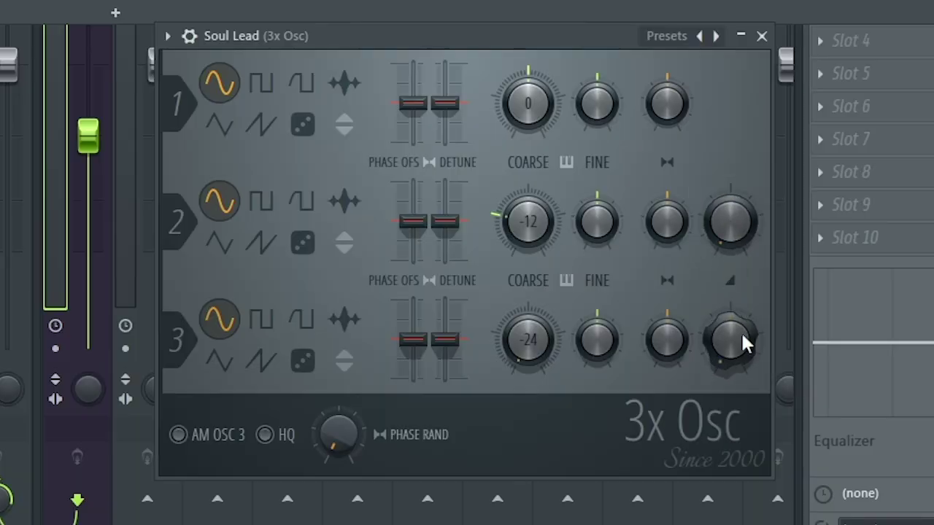
click(263, 83)
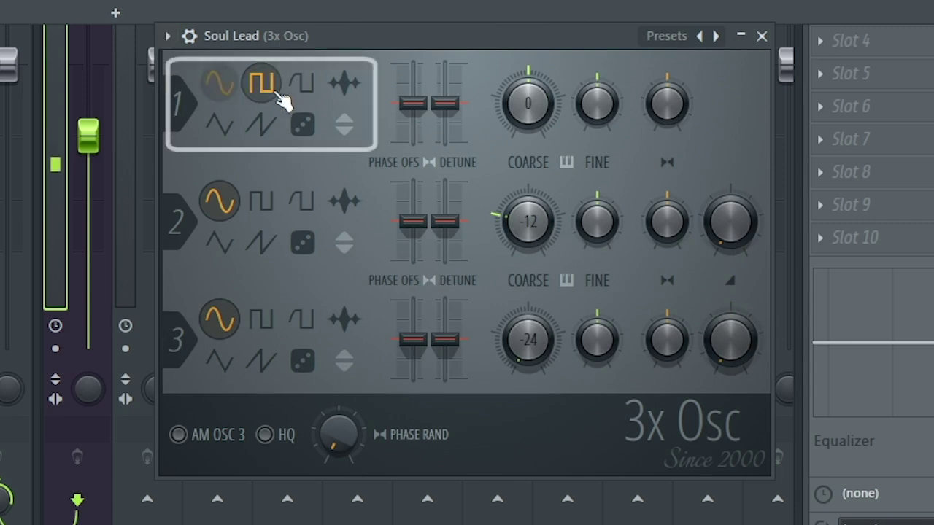
click(302, 82)
click(227, 126)
click(261, 126)
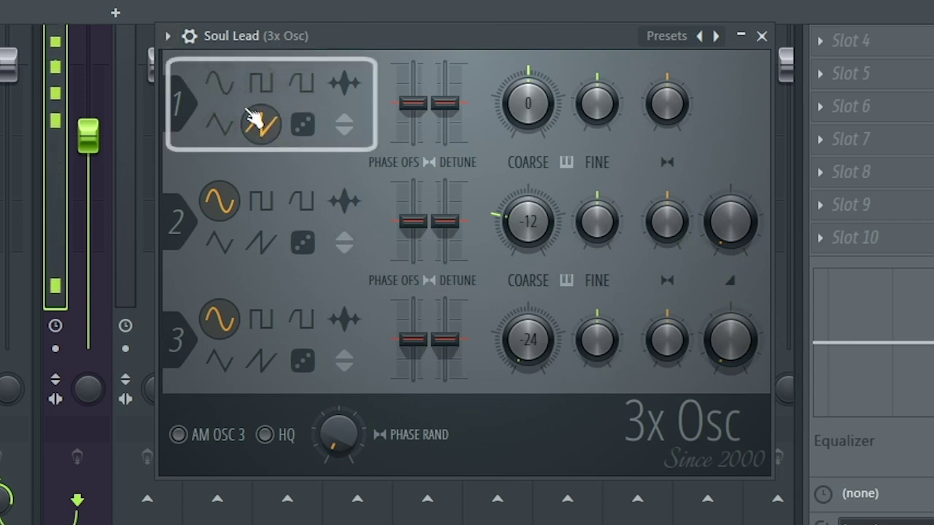
drag(526, 103, 527, 128)
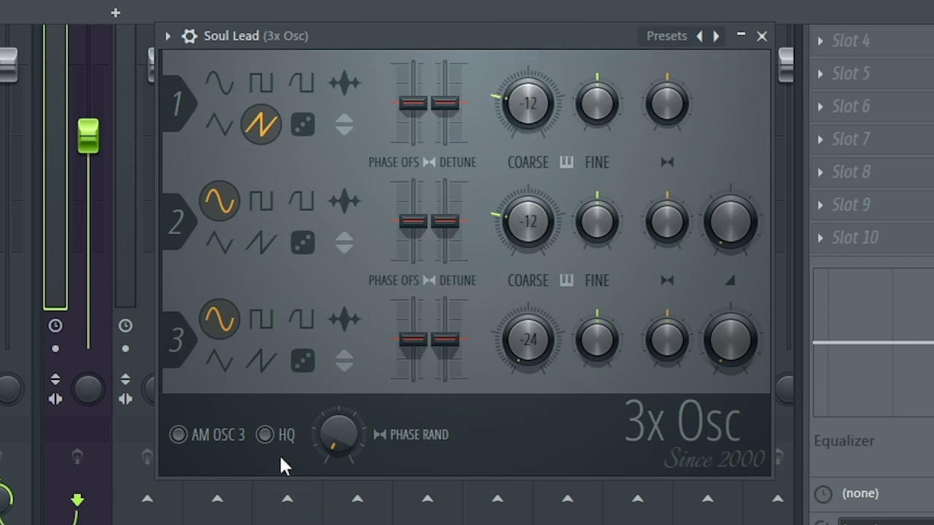
click(292, 438)
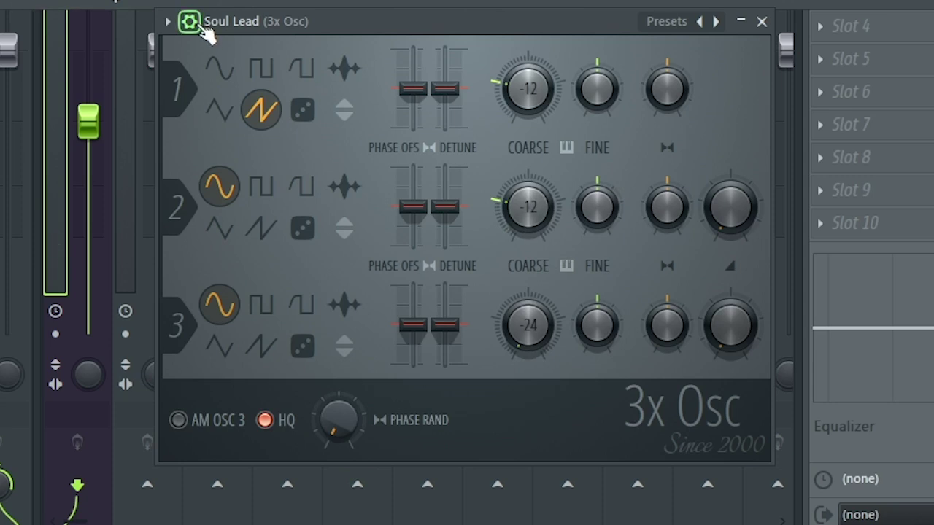
click(198, 24)
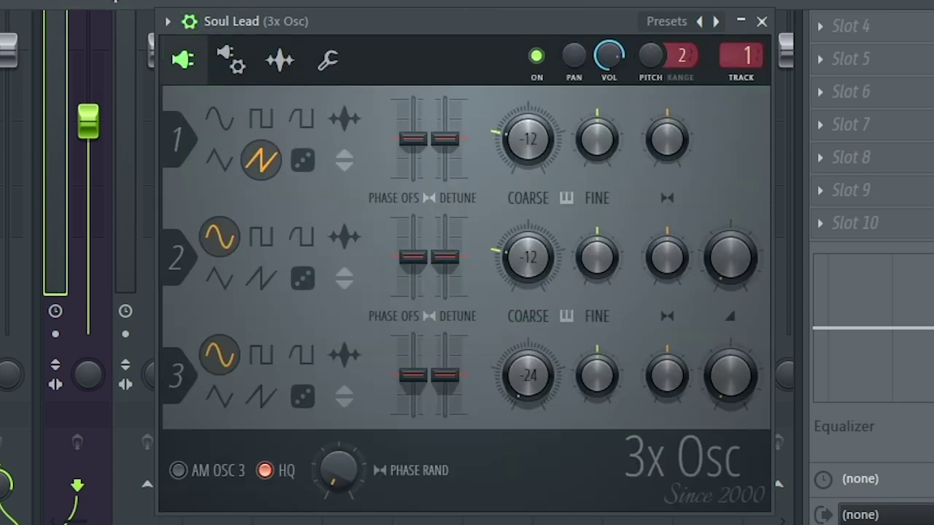
click(230, 63)
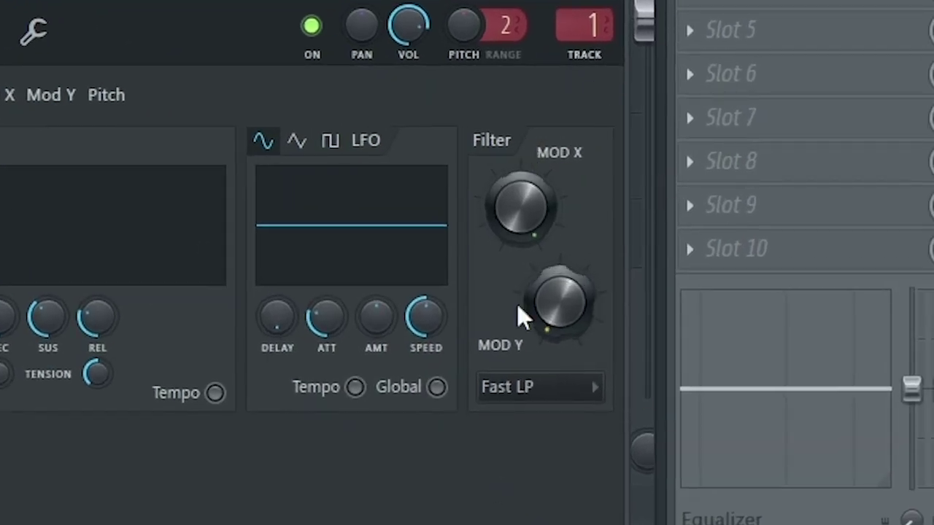
click(515, 389)
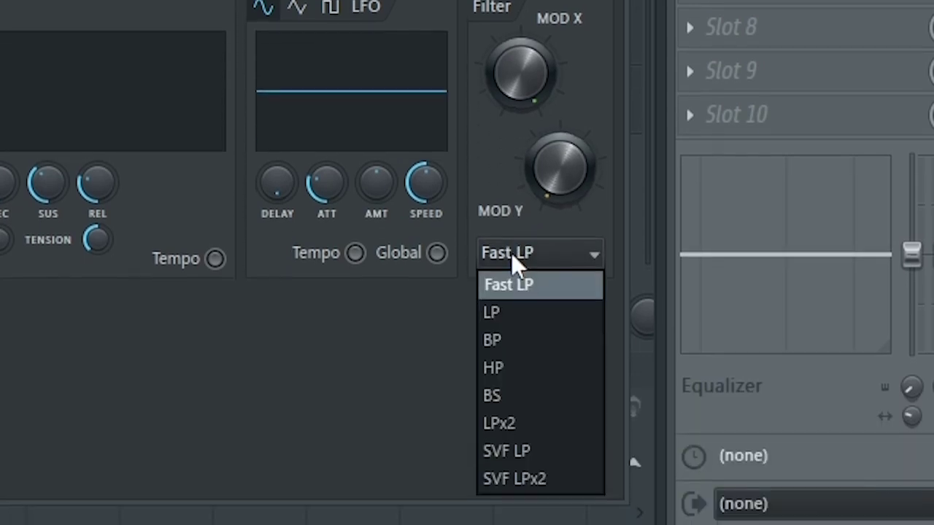
click(509, 315)
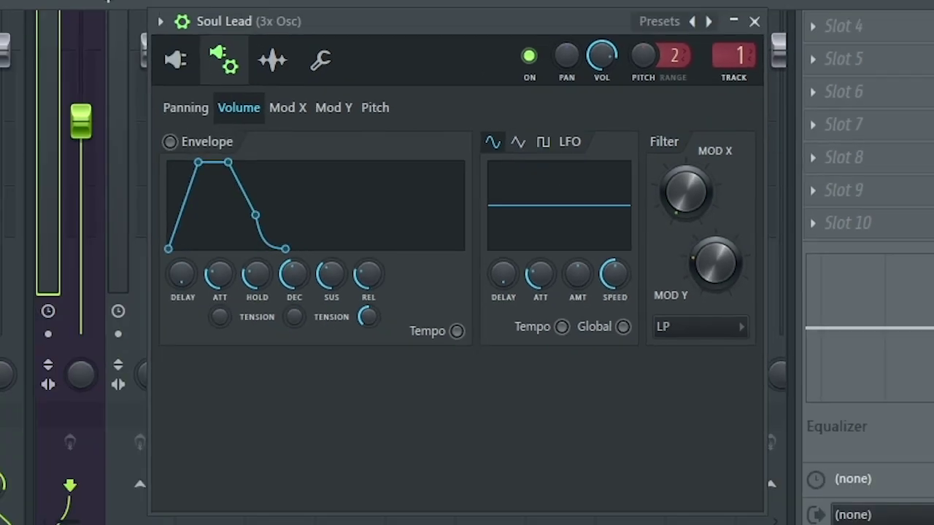
Raise the Mod X envelope amount, zero its attack, hold and sustain, and set decay tension -100%
click(302, 117)
drag(450, 285, 451, 287)
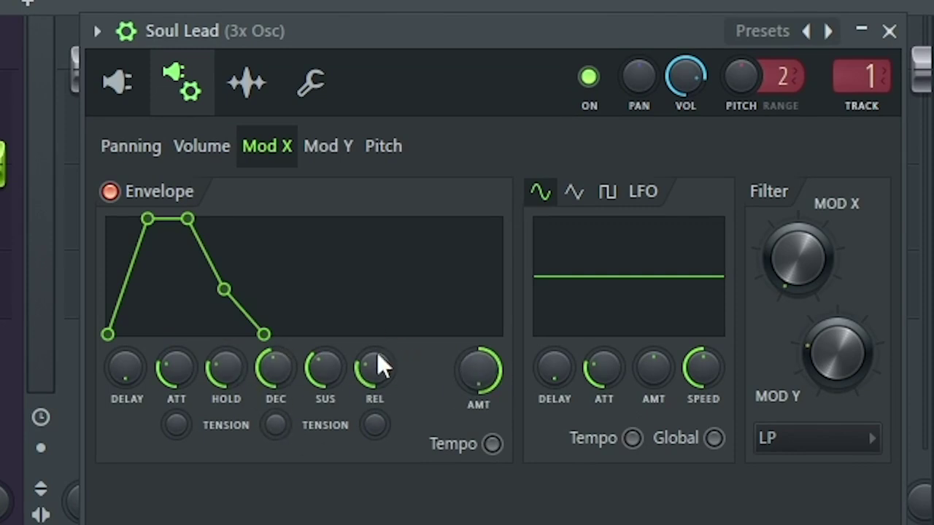
drag(176, 368, 176, 409)
drag(226, 368, 226, 409)
drag(338, 352, 282, 363)
drag(275, 425, 276, 412)
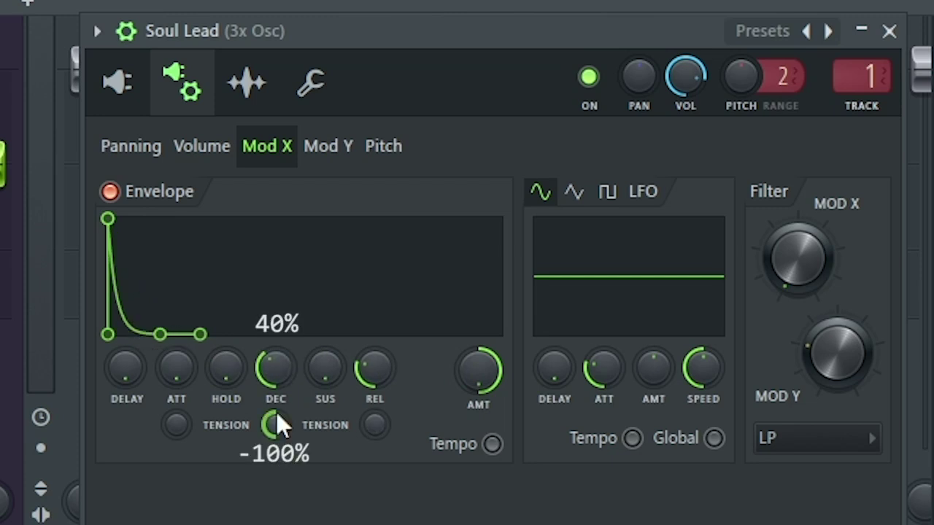
Give the volume envelope zero attack and a 100% sustain level
click(203, 148)
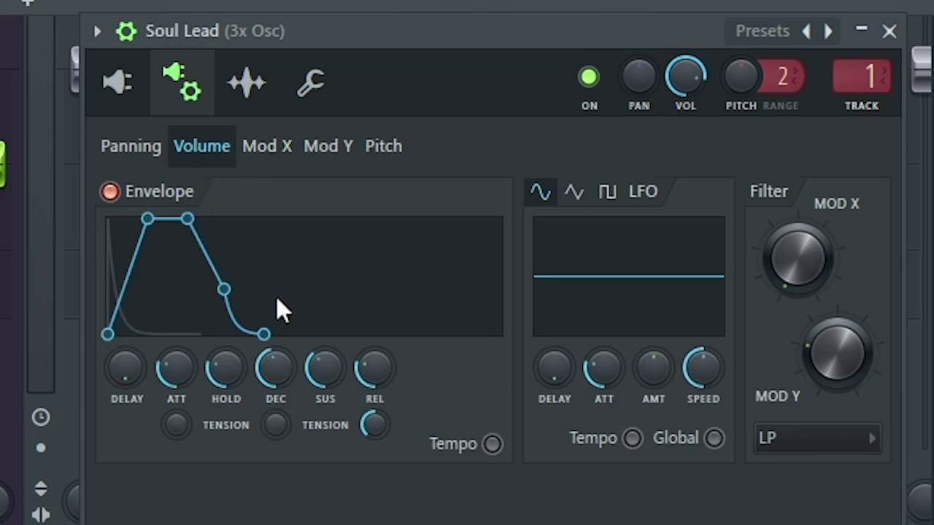
drag(224, 290, 219, 335)
drag(147, 218, 108, 218)
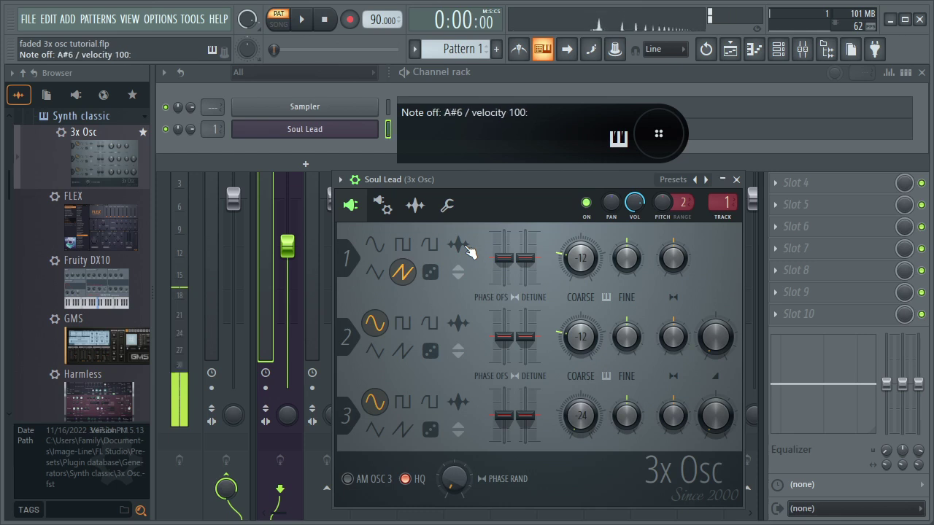
Enable portamento with a 0:15 slide on Soul Lead and add Fruity Reeverb 2 to its insert
key(5)
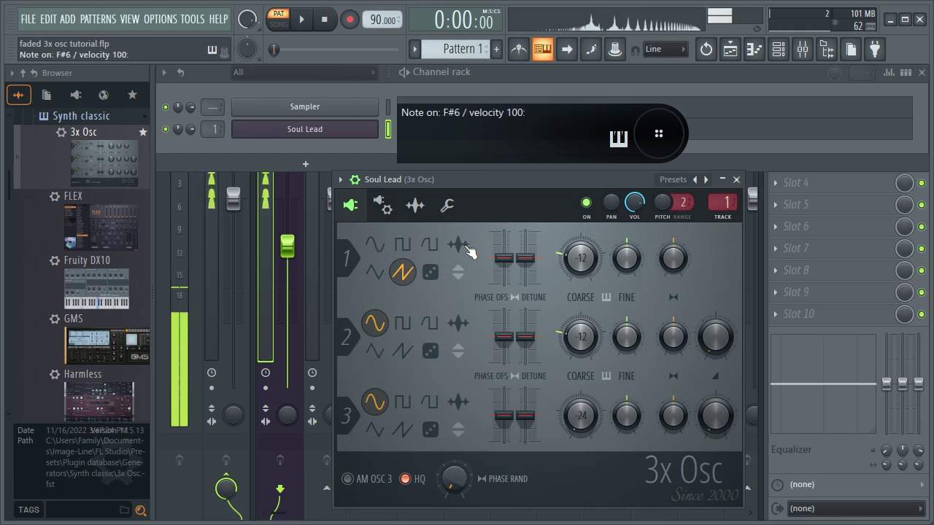
key(r)
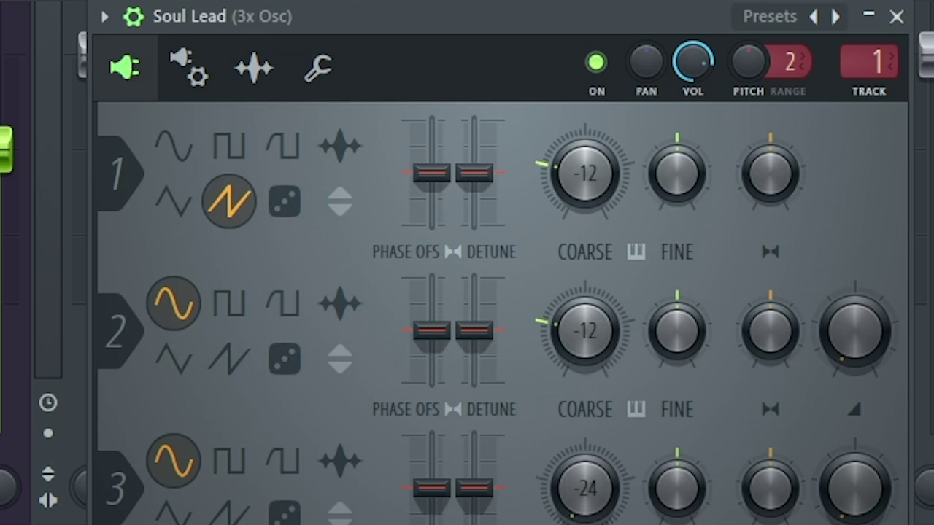
click(328, 68)
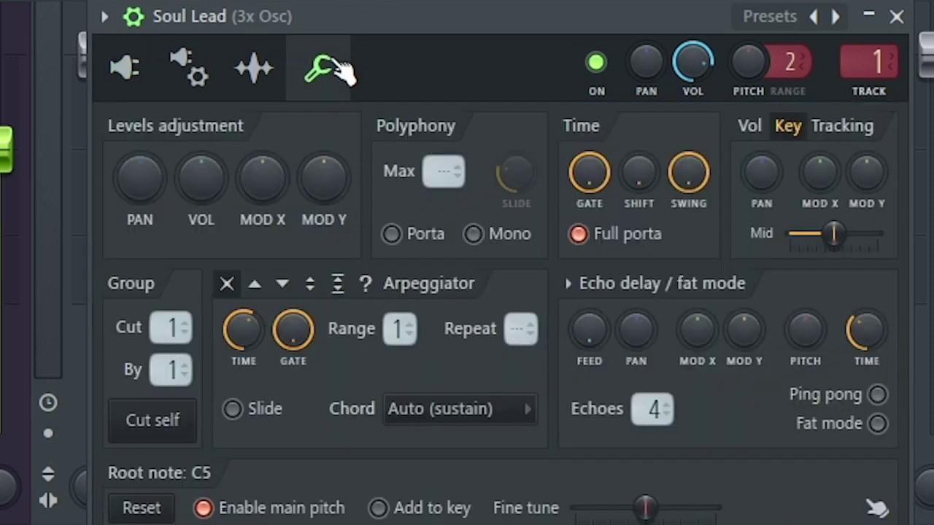
click(427, 235)
drag(532, 181, 531, 219)
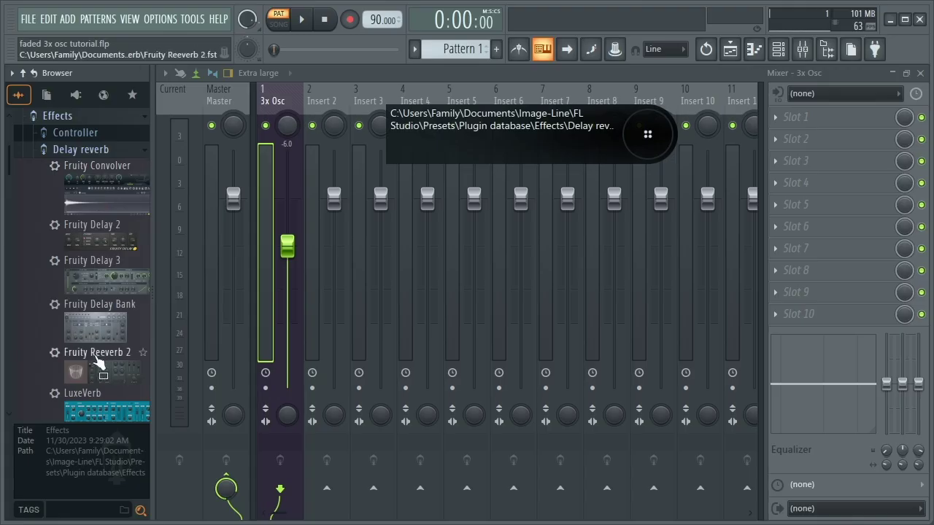
drag(58, 361, 858, 129)
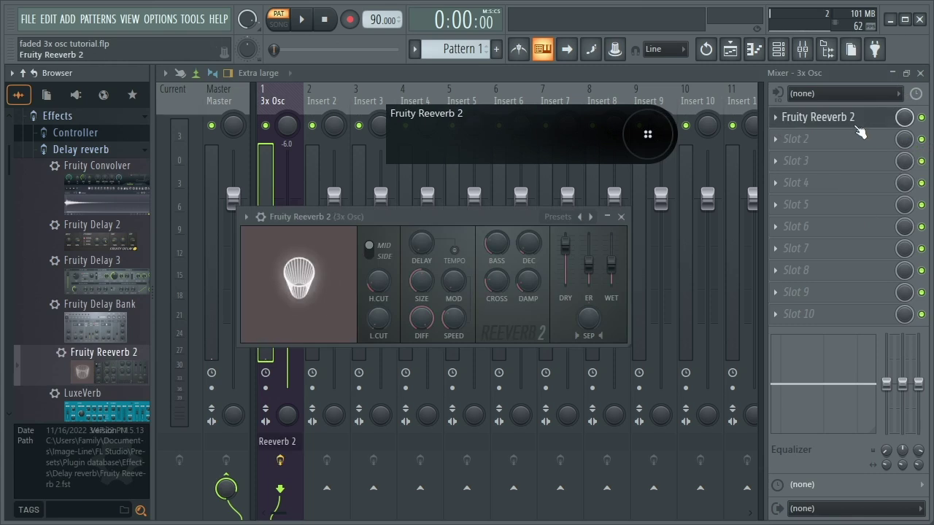
Set Reeverb 2 to 4.0s decay, 0% early reflections and 30% wet, then play the Soul Lead melody
scroll(349, 246, up, 10)
scroll(650, 237, up, 5)
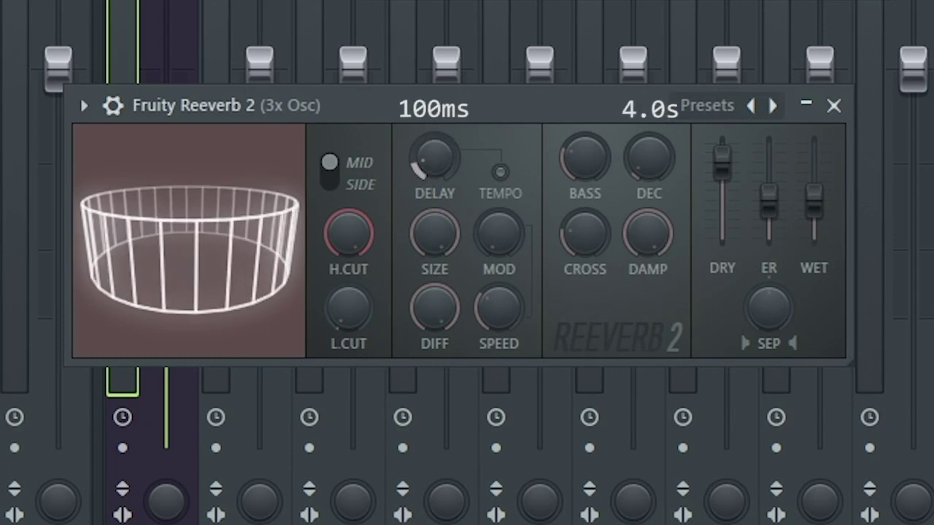
drag(649, 155, 649, 146)
drag(769, 195, 769, 233)
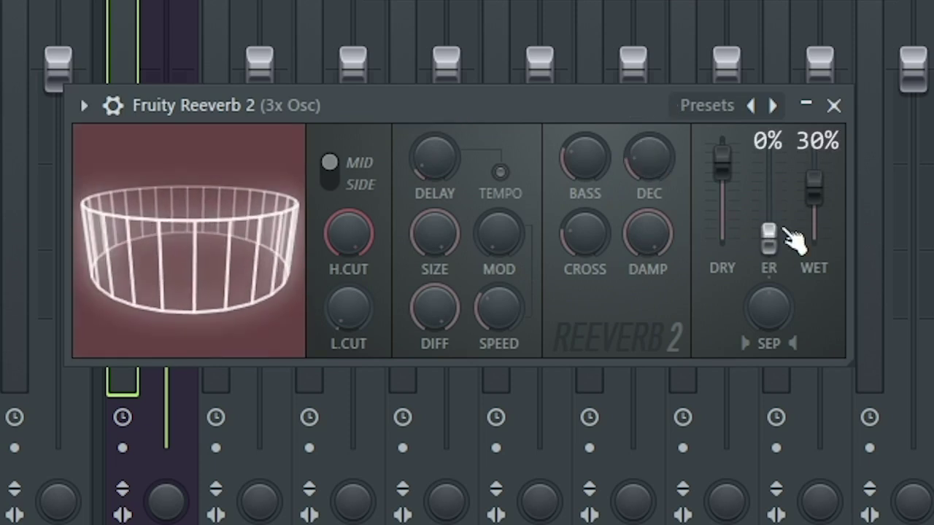
drag(817, 192, 815, 208)
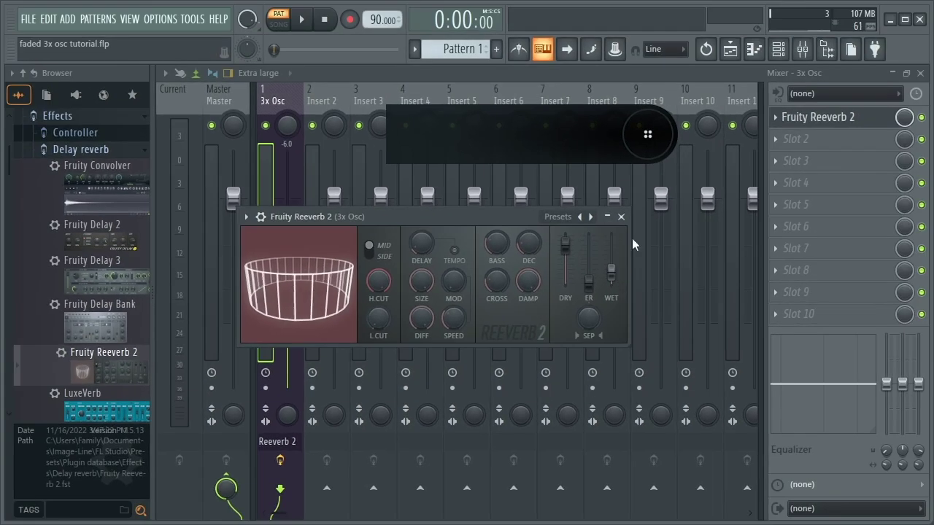
key(space)
click(778, 49)
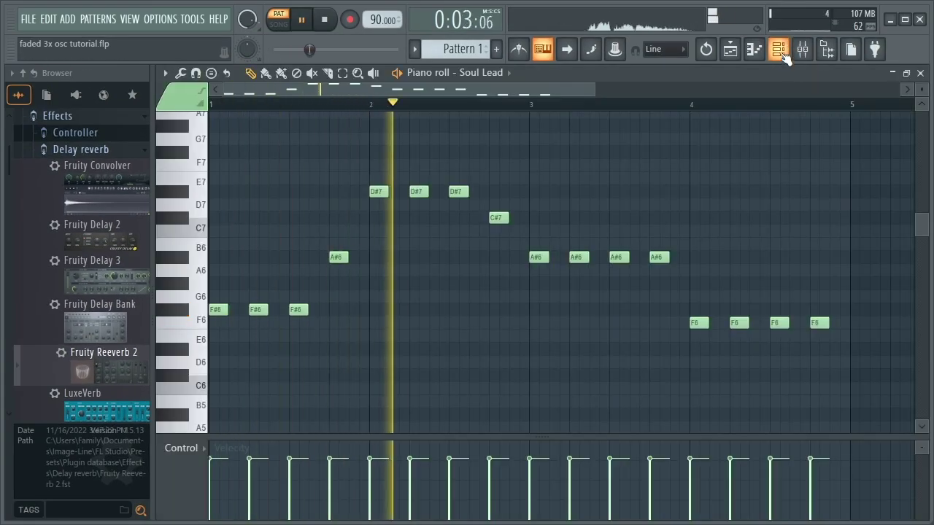
Raise Soul Lead's filter Mod X amount to 100% in its envelope settings
click(780, 51)
click(305, 134)
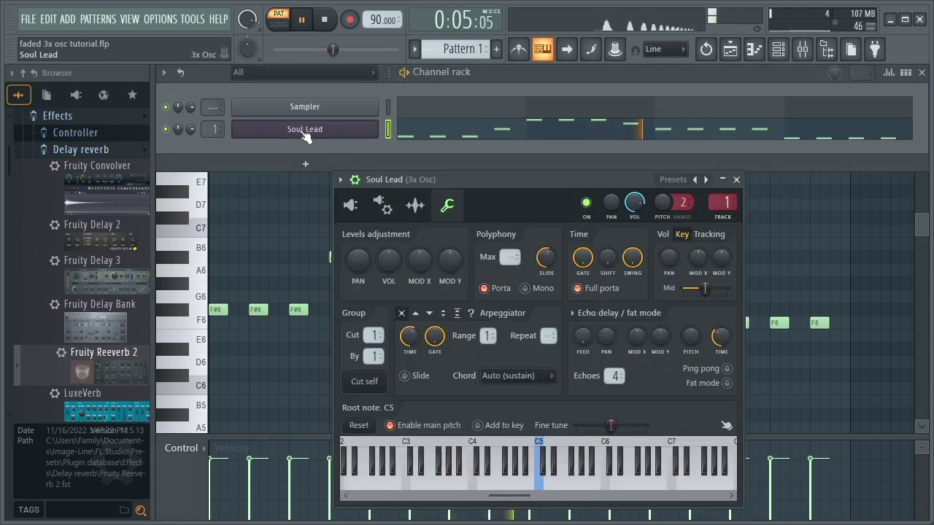
click(382, 205)
drag(692, 303, 691, 206)
key(space)
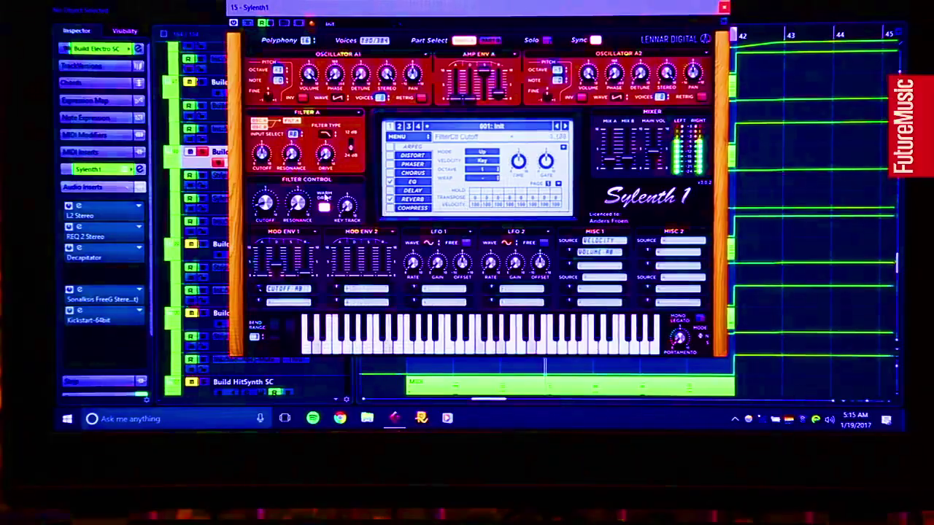
Clone the Soul Lead channel and rename the clone 'Electro Chords'
right_click(316, 193)
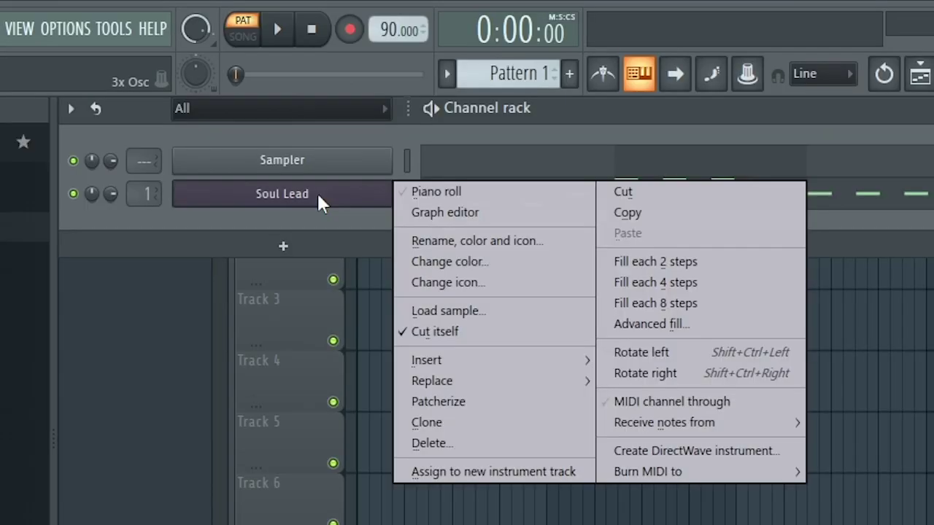
click(488, 423)
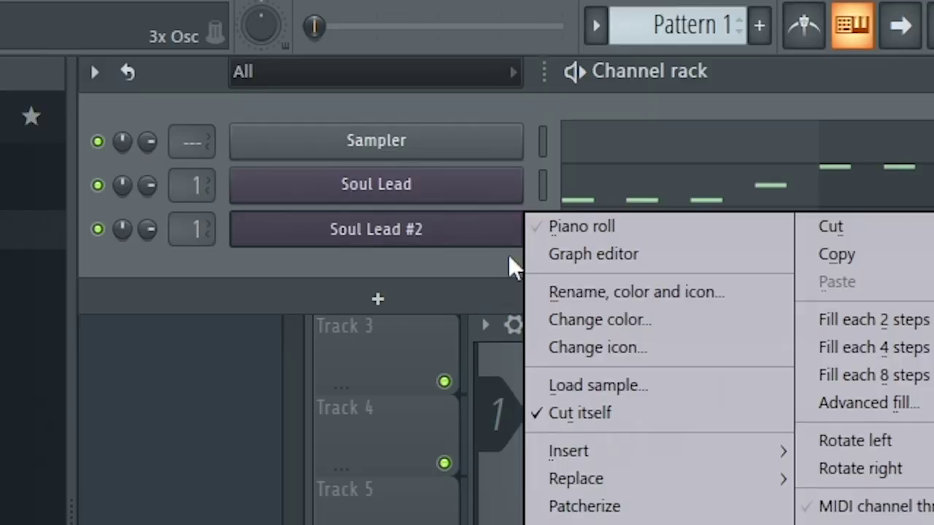
click(608, 296)
text(Electro Chords)
key(Return)
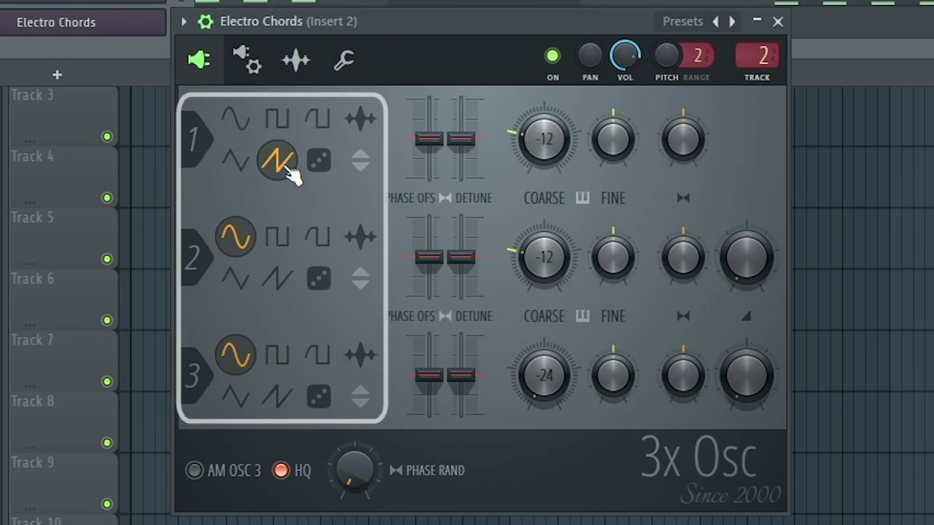
Switch Electro Chords oscillators 2 and 3 to saw waves and raise phase randomisation
click(285, 281)
click(284, 398)
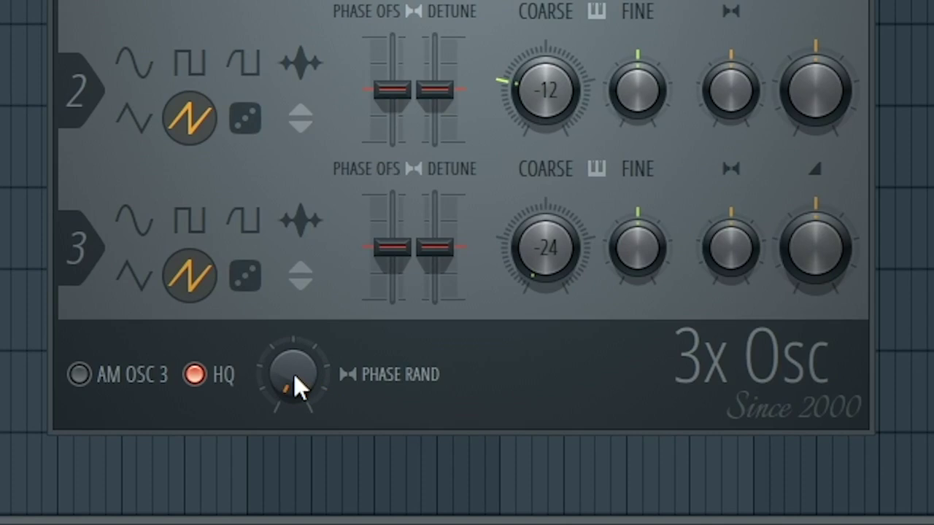
drag(294, 374, 293, 343)
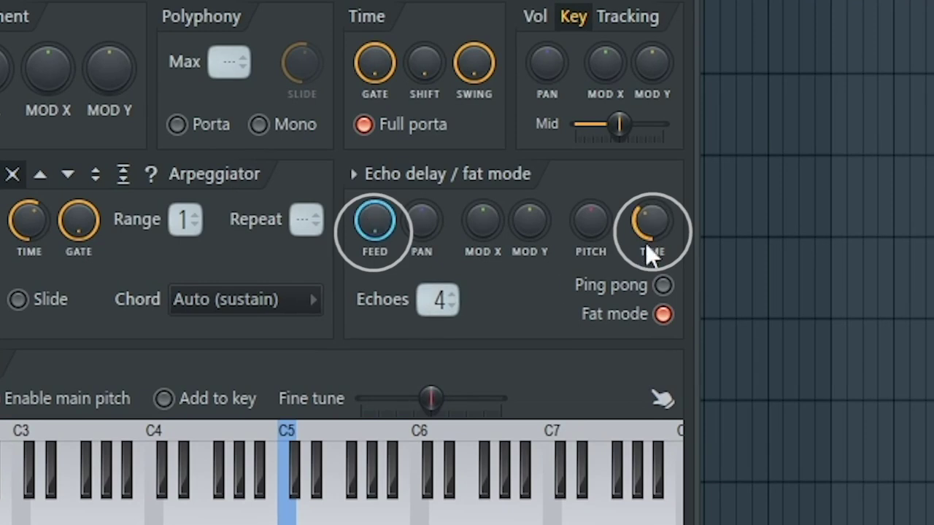
Turn the echo delay time to zero and shorten the Mod X envelope decay to 25%
drag(667, 217, 667, 240)
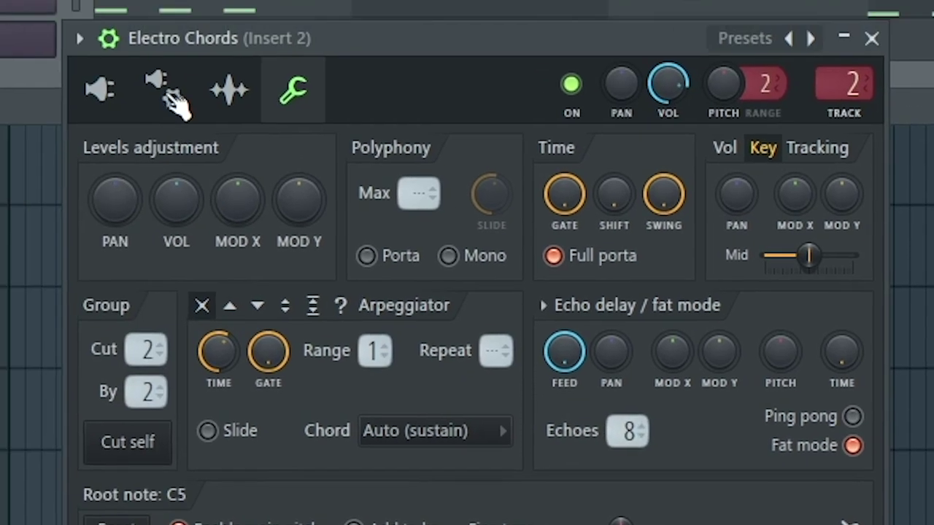
click(166, 90)
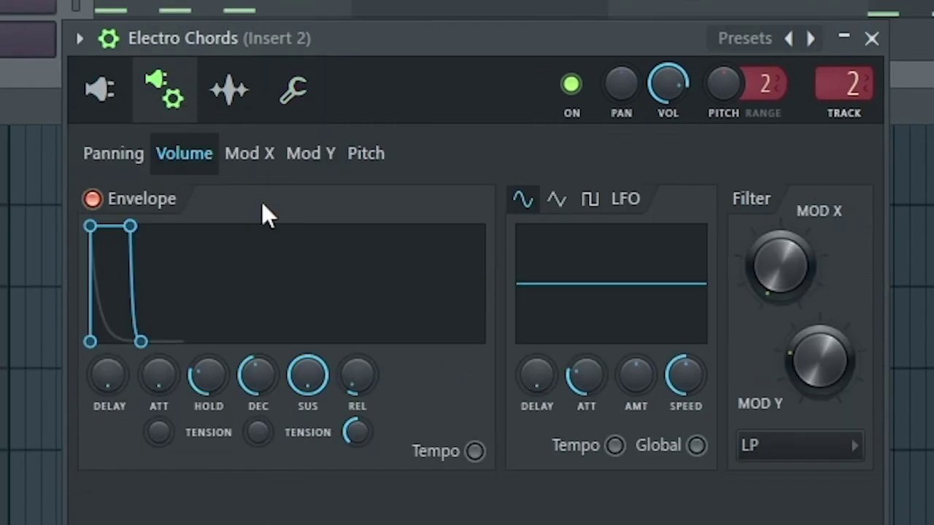
click(251, 154)
drag(266, 374, 266, 390)
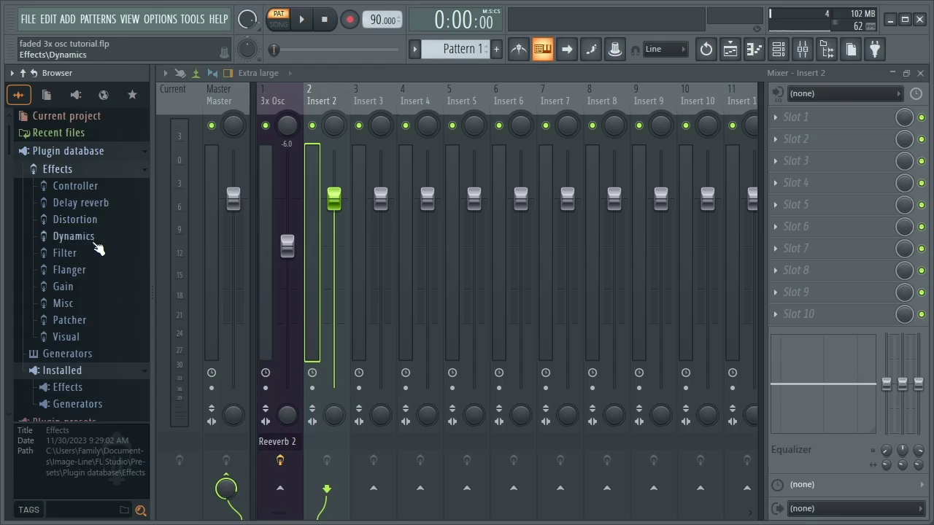
Put Parametric EQ 2 on Insert 2 with band 6 at +6 dB, 5500 Hz, plus the 3x Osc reverb
click(92, 252)
drag(86, 365, 854, 150)
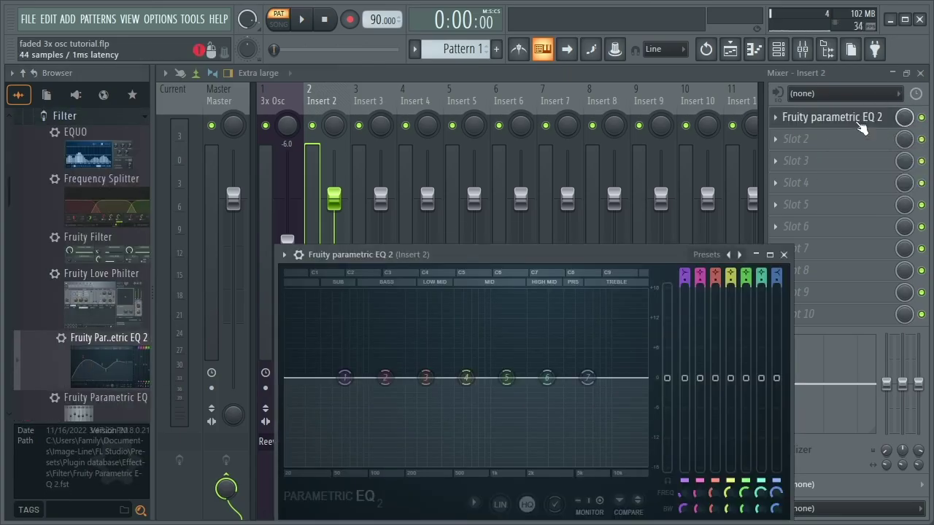
drag(548, 379, 549, 369)
drag(521, 286, 534, 260)
key(space)
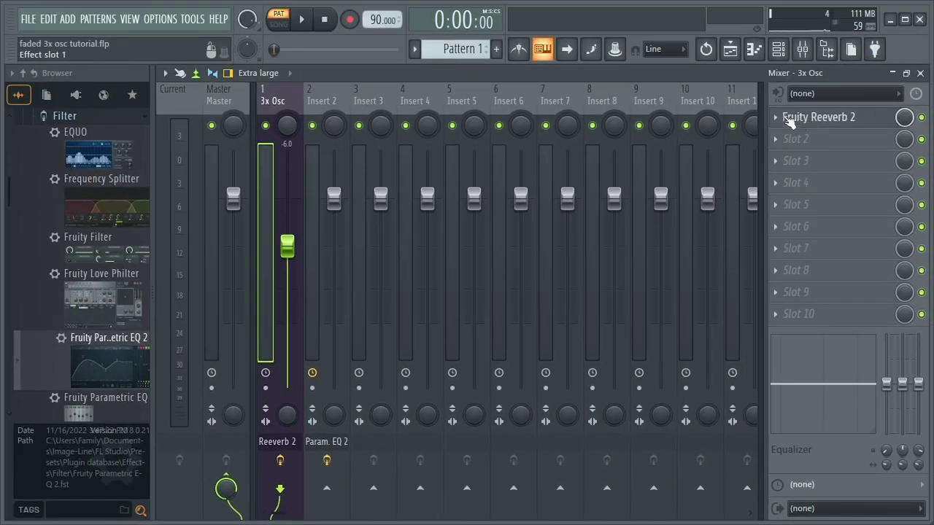
click(774, 121)
drag(807, 202, 323, 219)
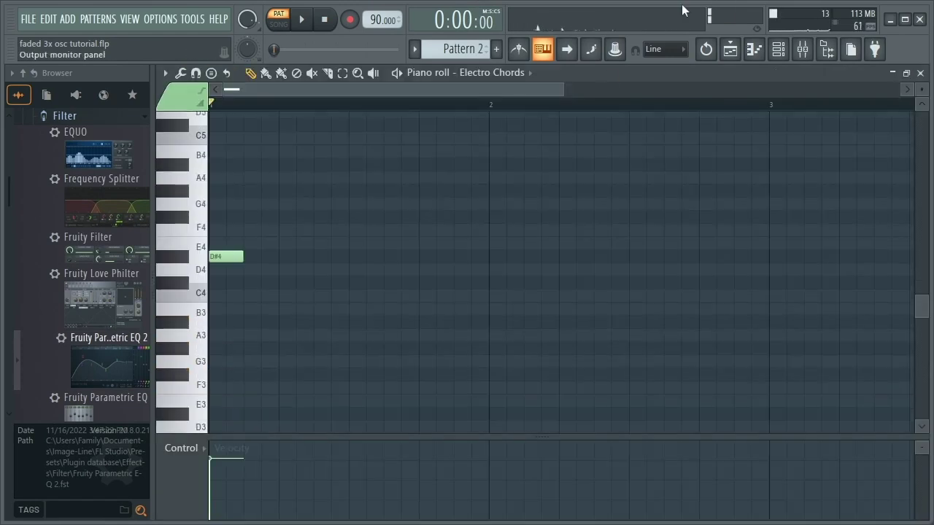
Duplicate and trim the D#4 chord notes, copying them into bar 2 shifted down to B3
key(ctrl+b)
key(ctrl+b)
key(ctrl+b)
drag(453, 257, 426, 257)
click(480, 257)
key(ctrl+b)
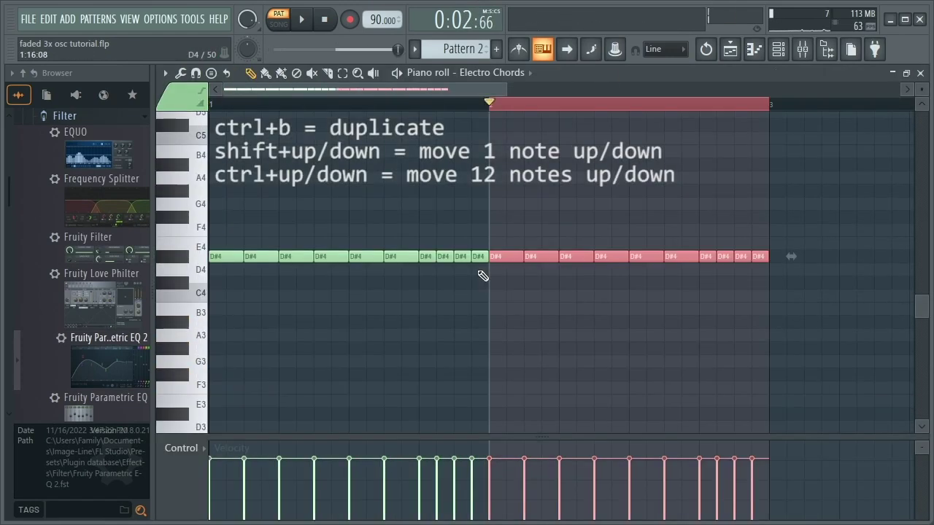
key(shift+Down)
key(shift+Down)
key(shift+Down)
key(shift+Down)
drag(828, 354, 503, 299)
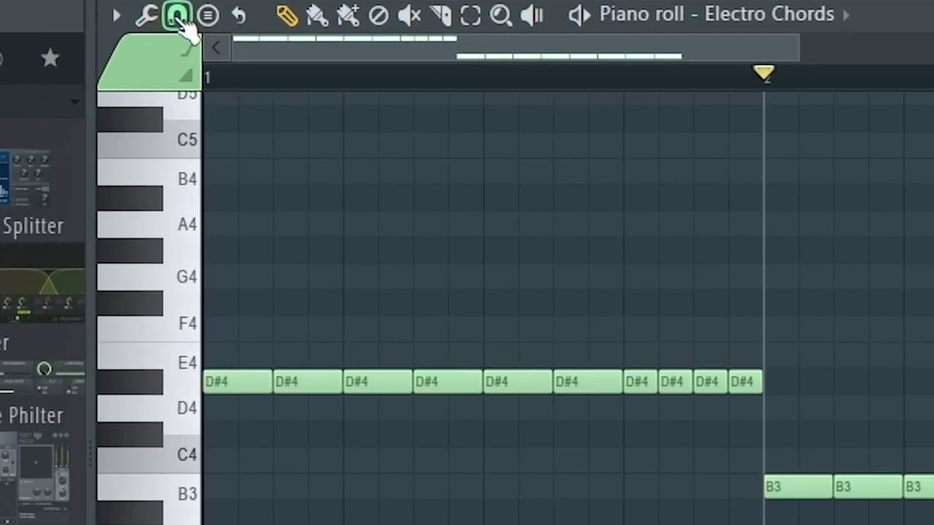
Snap to 1/4 step, shorten the D#4 note and raise the bar 2 notes in pitch
click(177, 15)
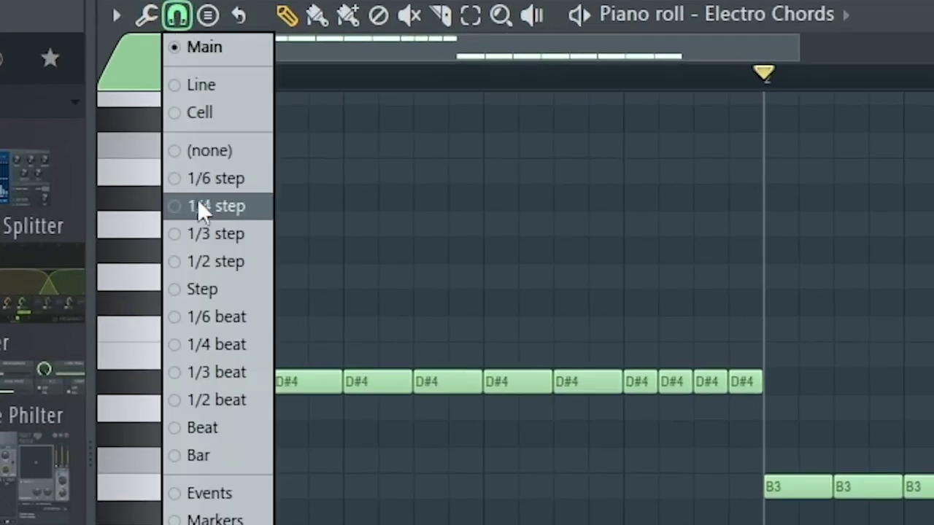
click(207, 206)
drag(691, 389, 668, 389)
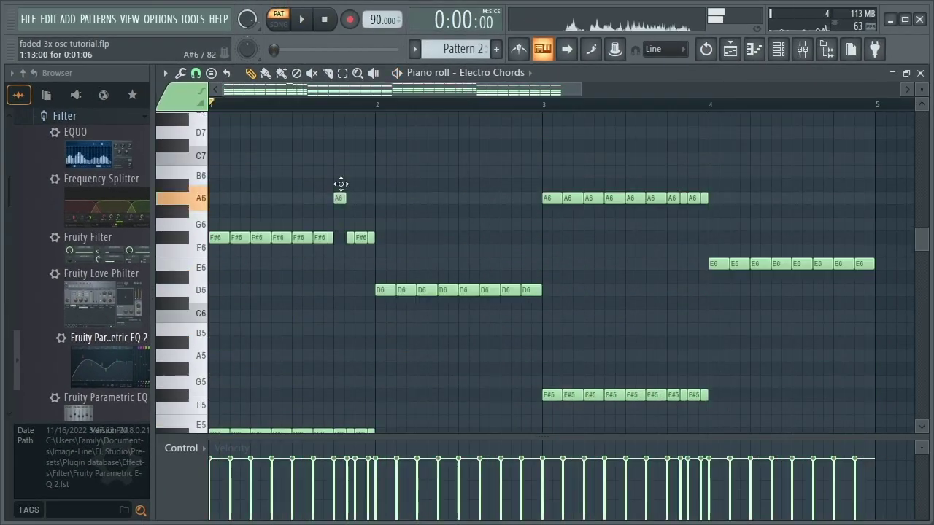
click(195, 72)
click(216, 167)
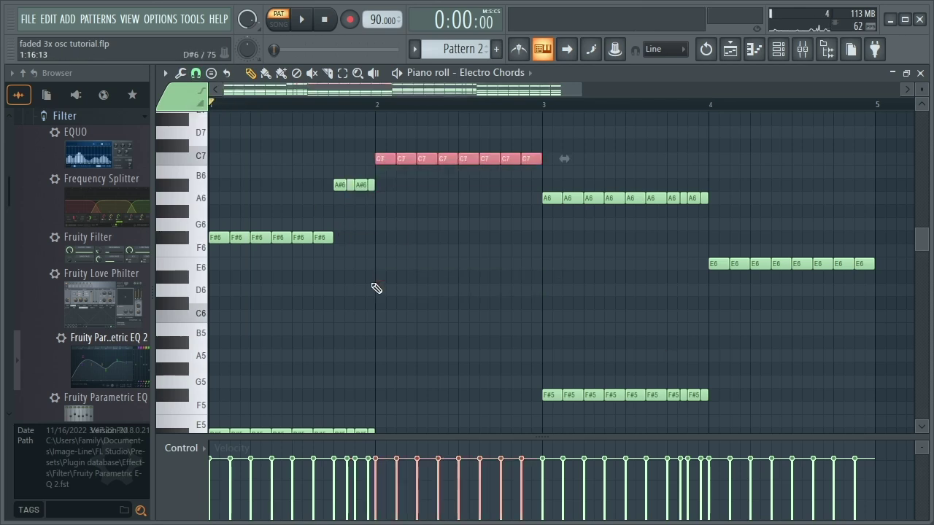
drag(506, 196, 505, 129)
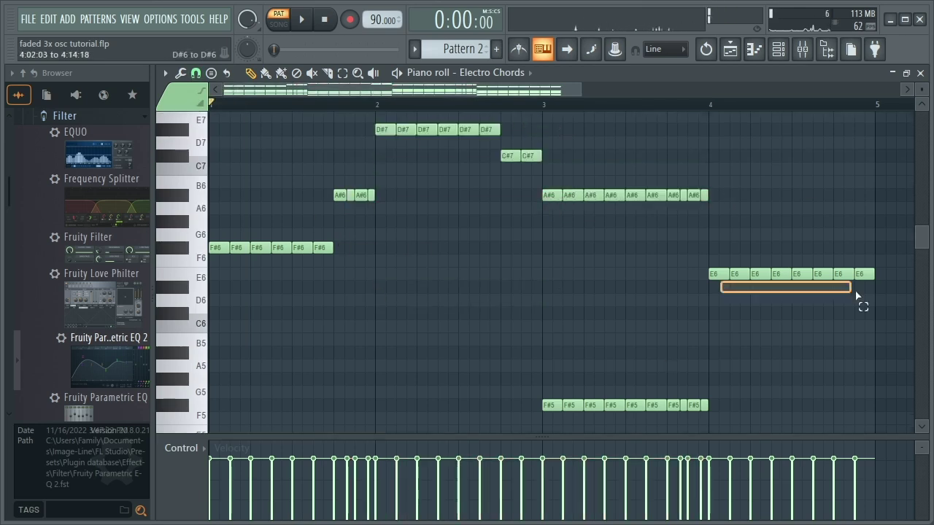
key(ctrl+a)
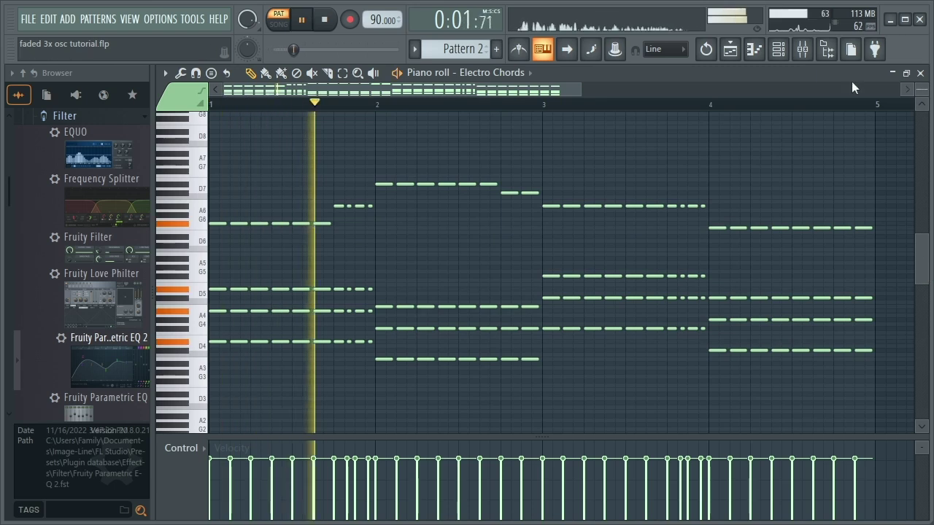
scroll(561, 272, up, 2)
scroll(560, 272, up, 3)
Set the Electro Chords filter Mod X amount to 19%
click(778, 49)
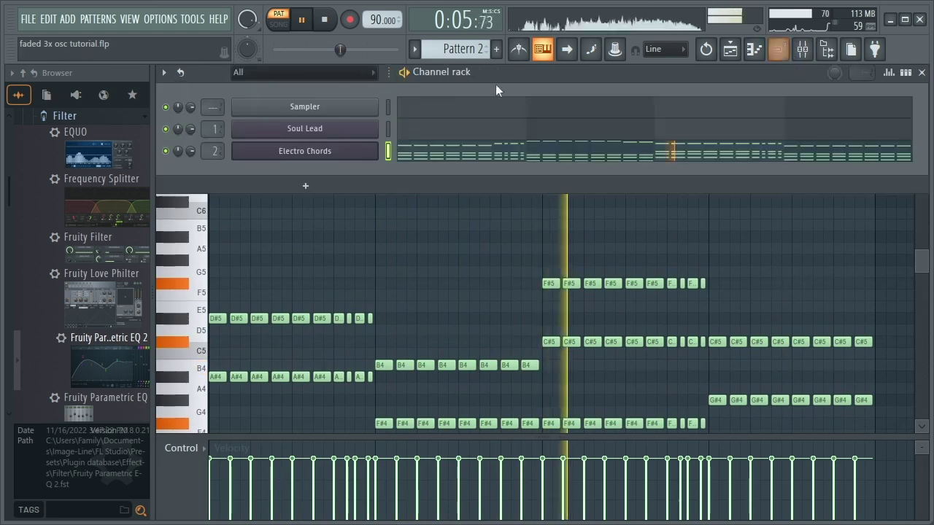
click(358, 150)
drag(739, 264, 739, 252)
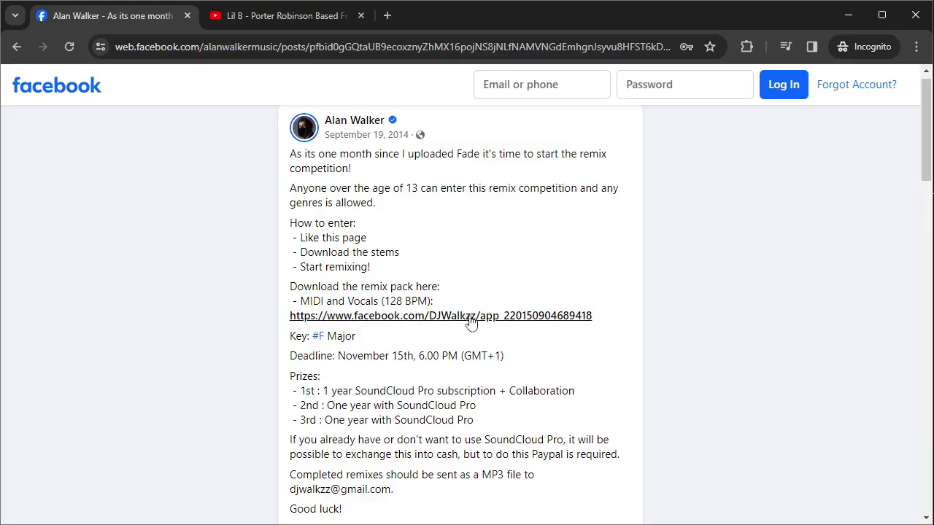
Import the chord MIDI file into the project and bring up the Electro Chords channel menu
click(470, 318)
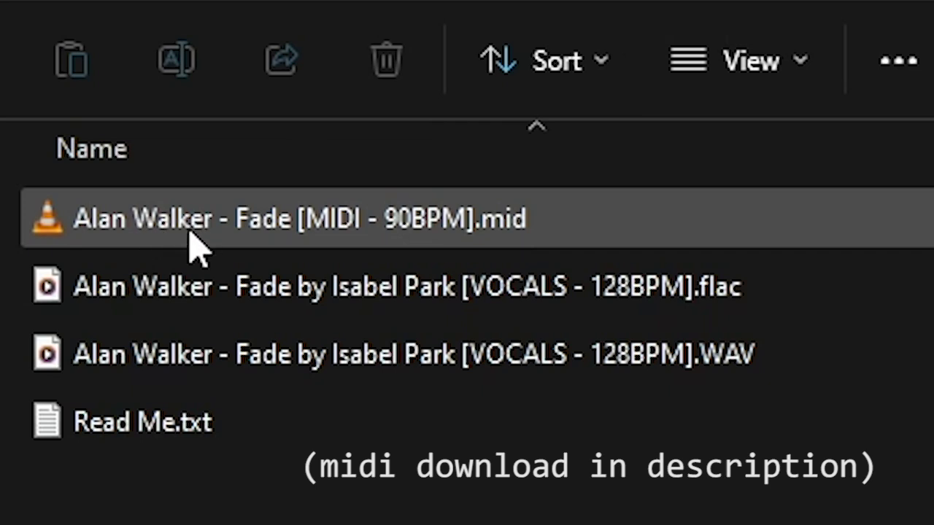
drag(192, 242, 479, 443)
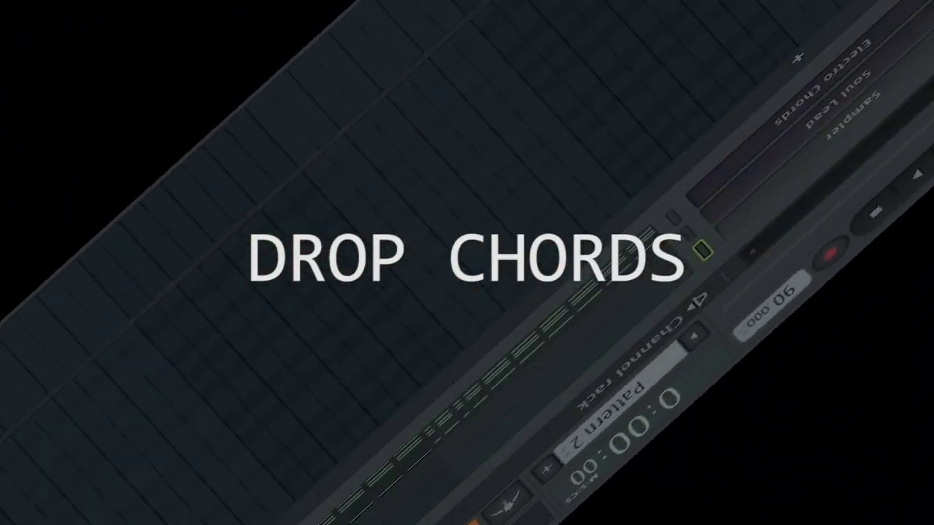
right_click(437, 237)
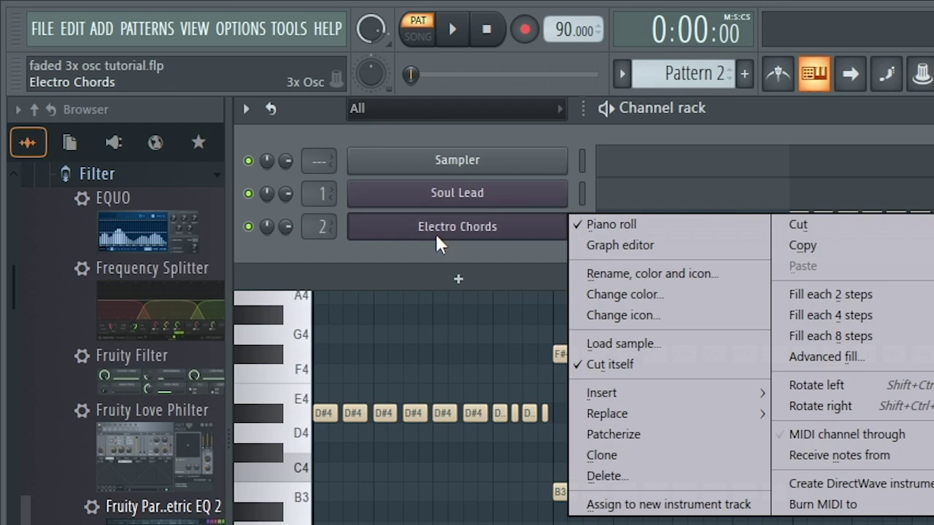
Clone Electro Chords, name the copy Drop Chords, and set its Osc 2 coarse to -24
click(591, 453)
right_click(670, 258)
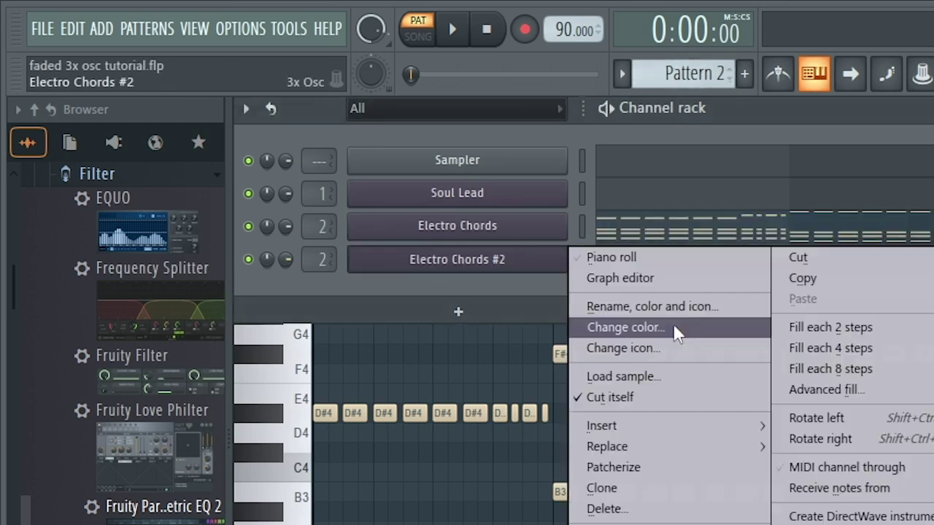
click(671, 302)
text(Drop Chords)
key(Return)
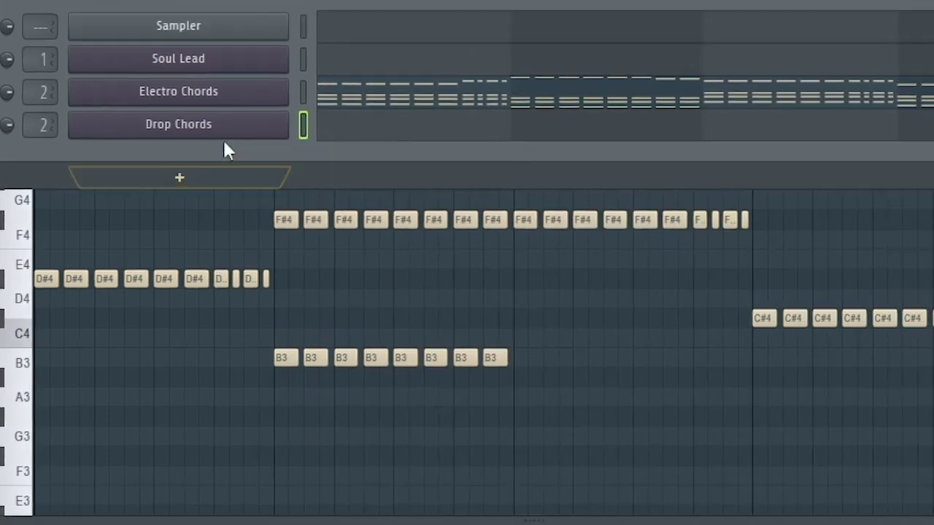
click(503, 263)
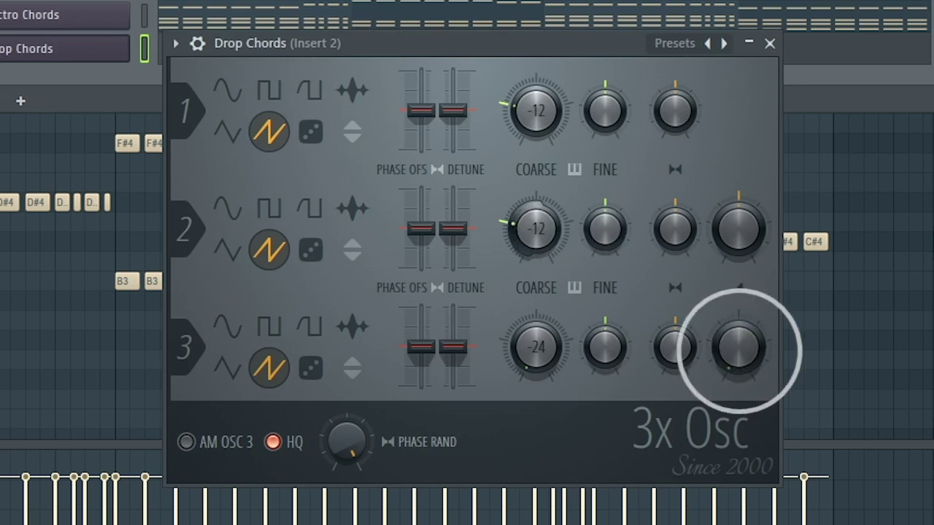
drag(535, 248, 540, 237)
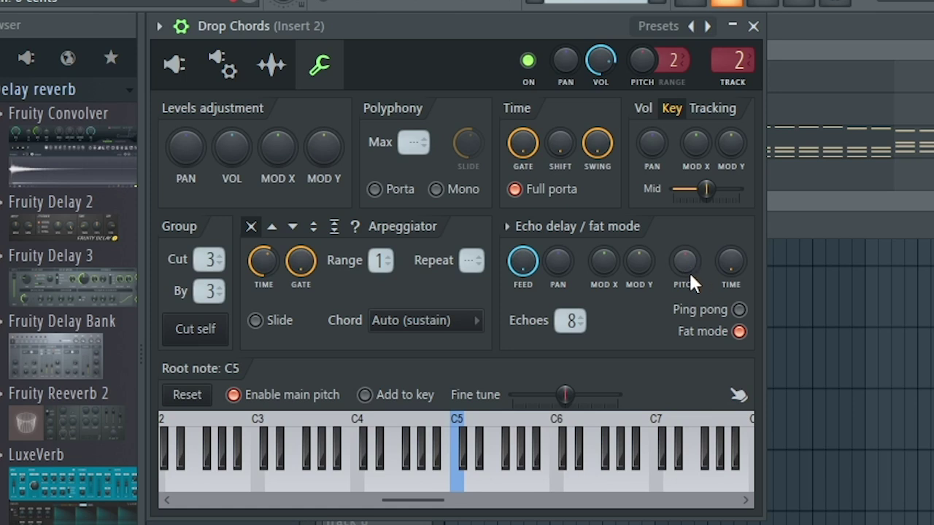
Enter 3 cents for the Drop Chords echo delay pitch and bring up its volume envelope page
scroll(689, 270, up, 3)
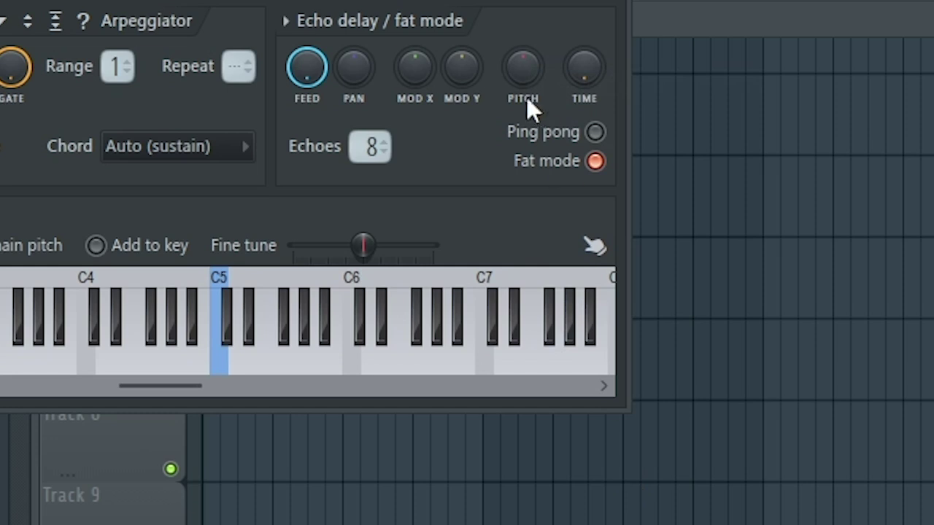
right_click(684, 258)
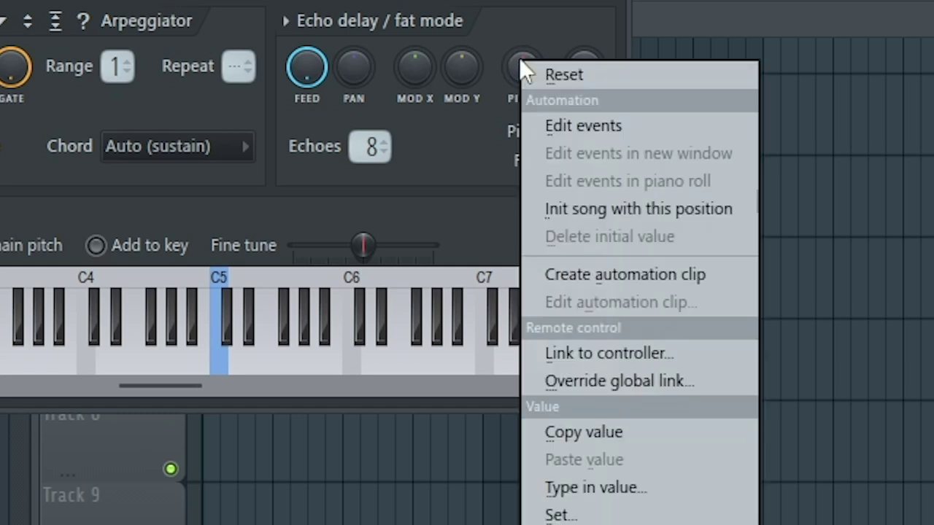
click(605, 476)
text(3)
key(Return)
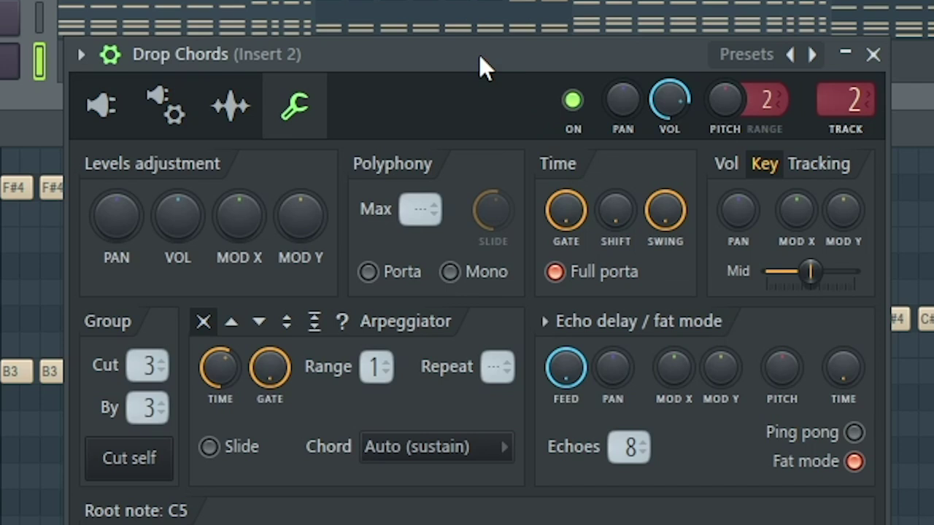
click(199, 135)
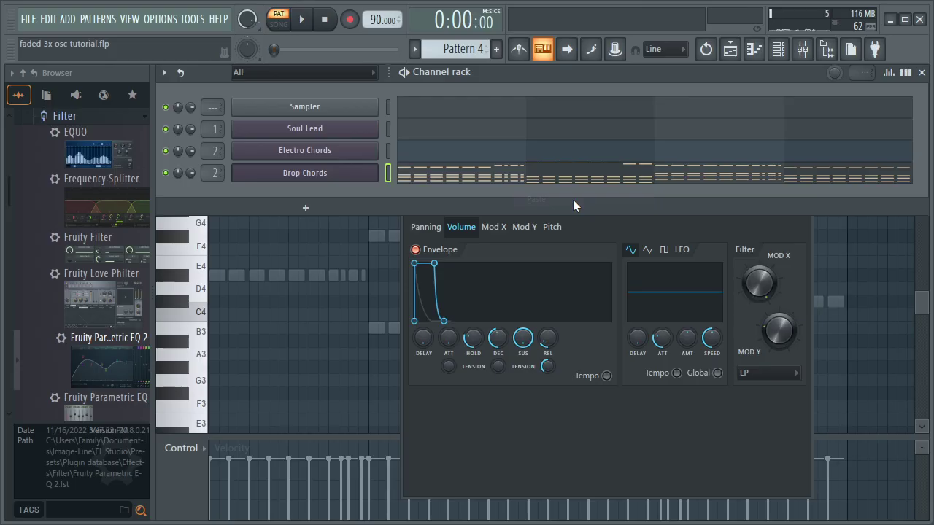
Play the pattern and bring up the Drop Chords oscillators and piano roll
key(space)
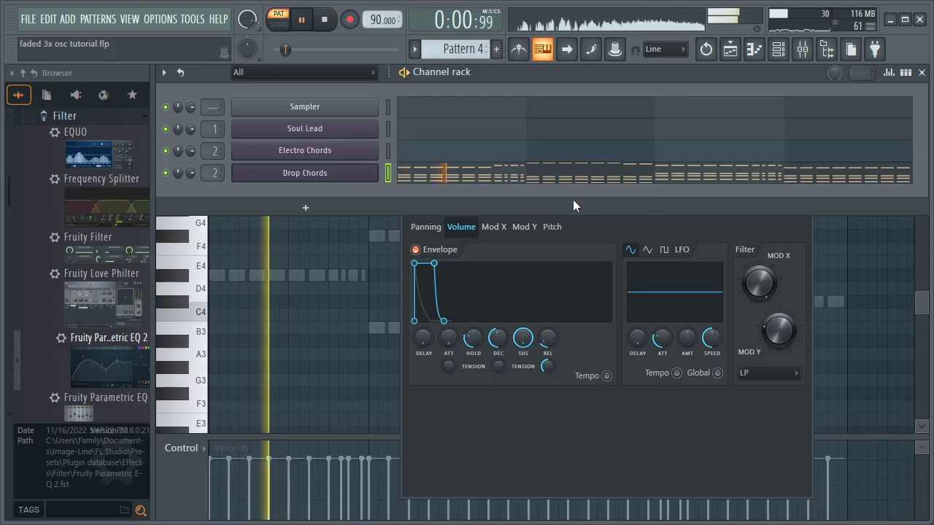
click(418, 194)
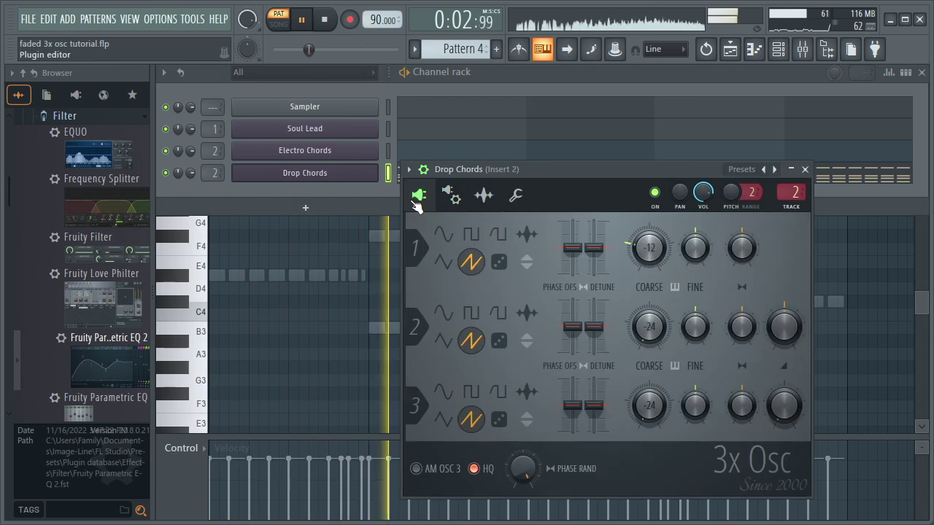
drag(497, 169, 507, 190)
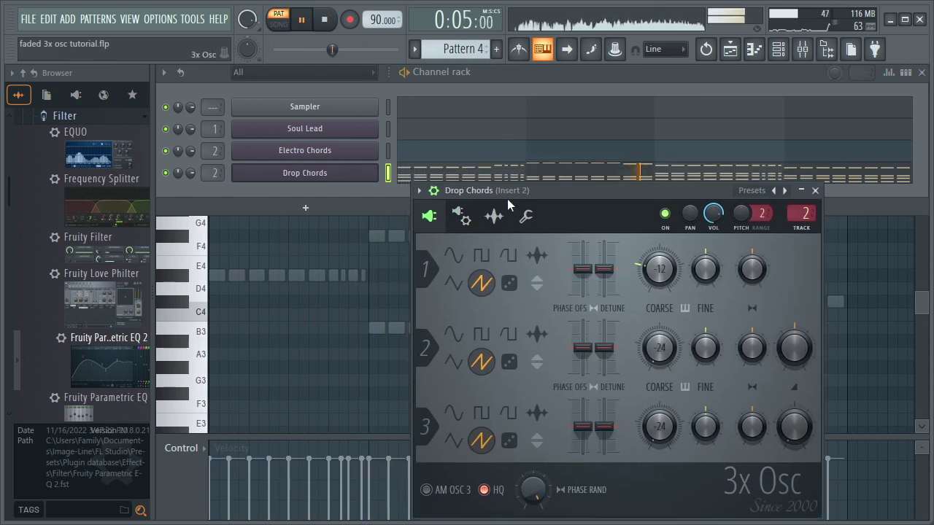
click(502, 176)
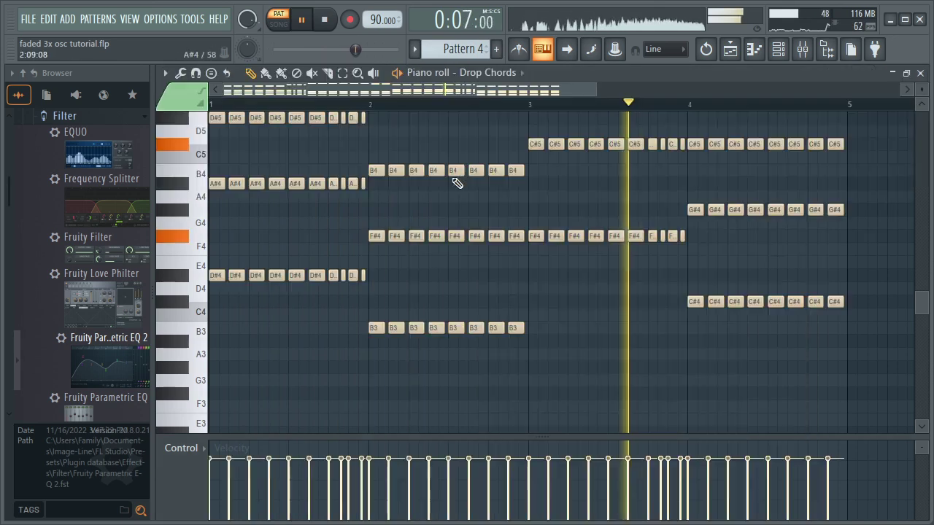
scroll(566, 244, up, 8)
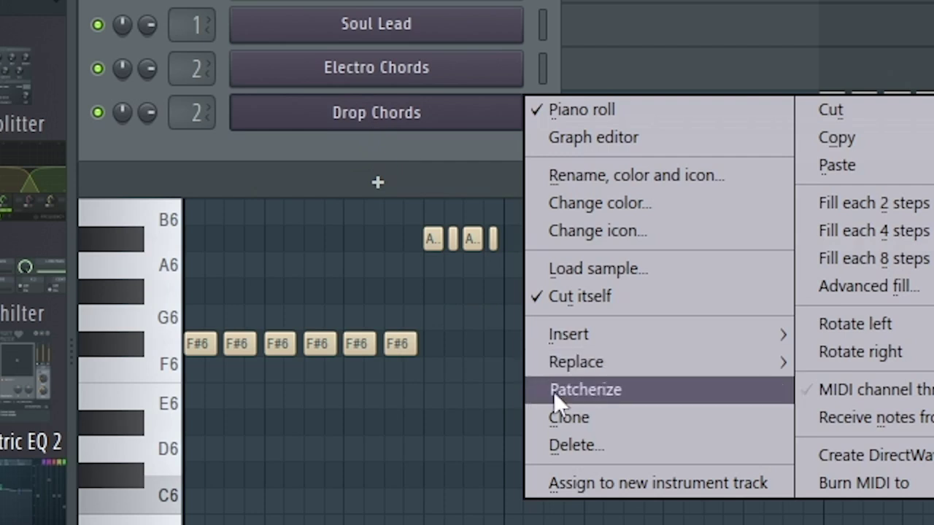
Clone Drop Chords and name the copy Lush Chords
click(566, 416)
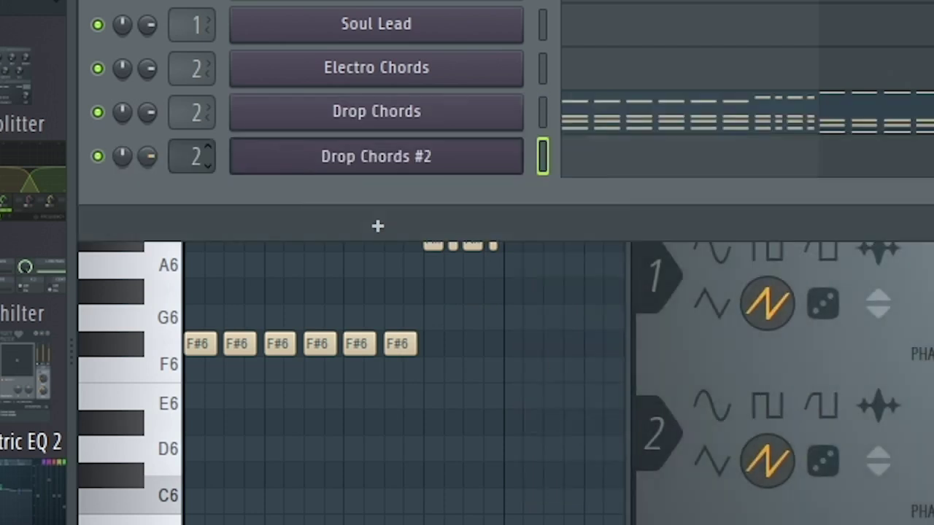
right_click(271, 156)
click(671, 229)
text(Lush Chords)
key(Return)
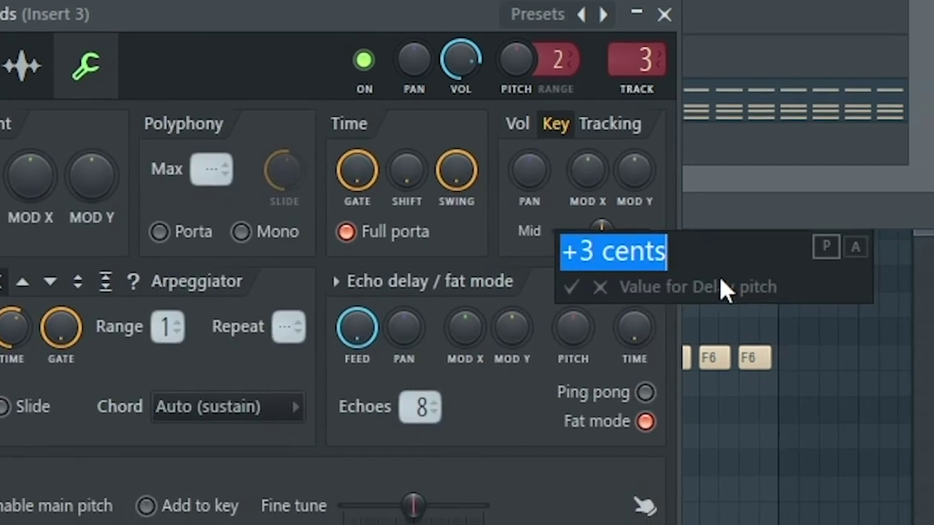
Give Lush Chords a 2-cent delay pitch, Fruity Delay 3 on Insert 3, and filter Mod X at 87%
click(567, 251)
text(2 cents)
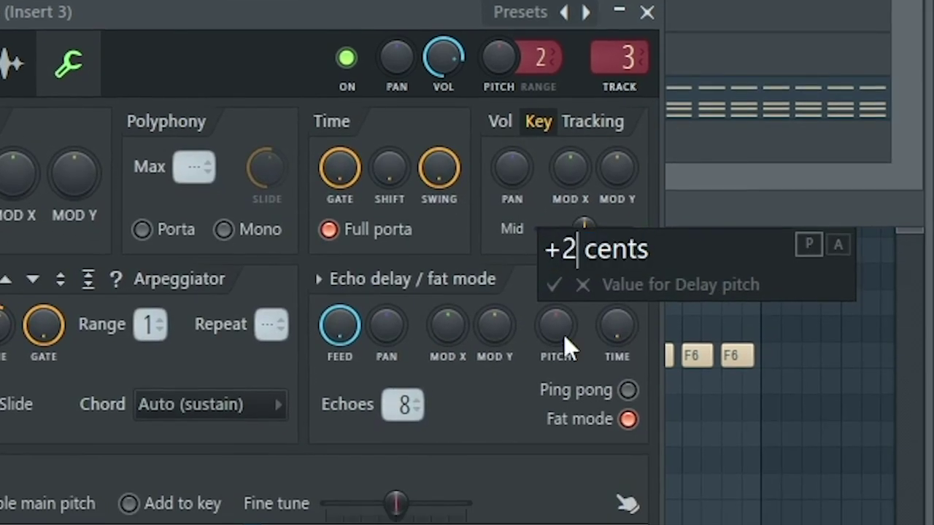
drag(99, 268, 803, 119)
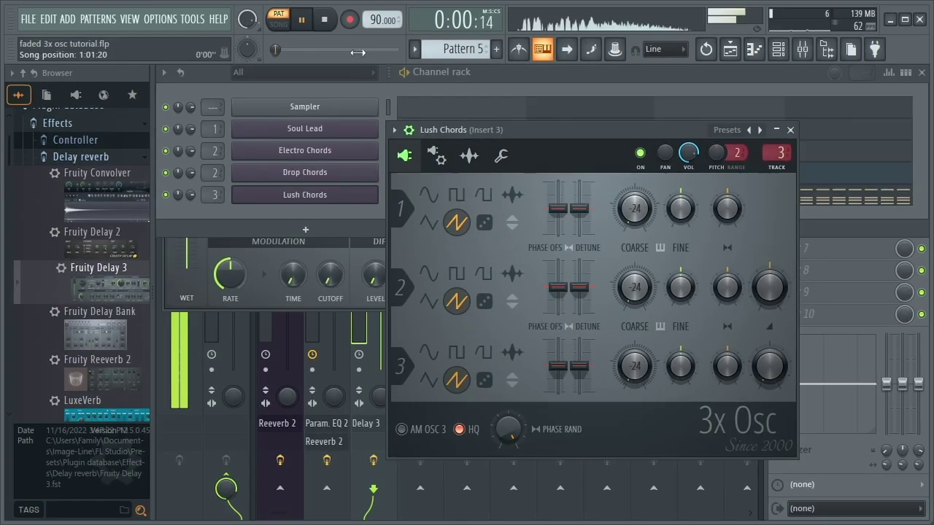
click(436, 155)
drag(751, 247, 752, 173)
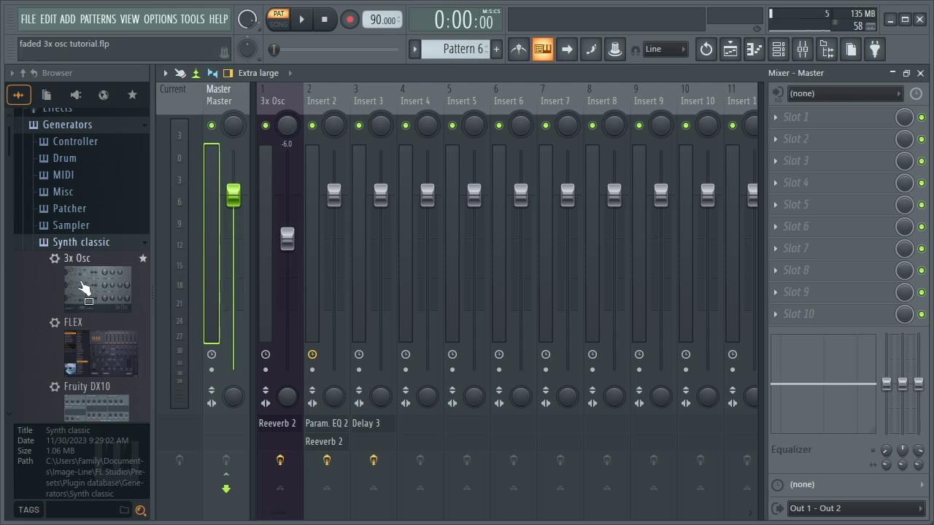
Load a new 3x Osc onto mixer Insert 4 and rename the channel Saw Bass
drag(81, 281, 408, 224)
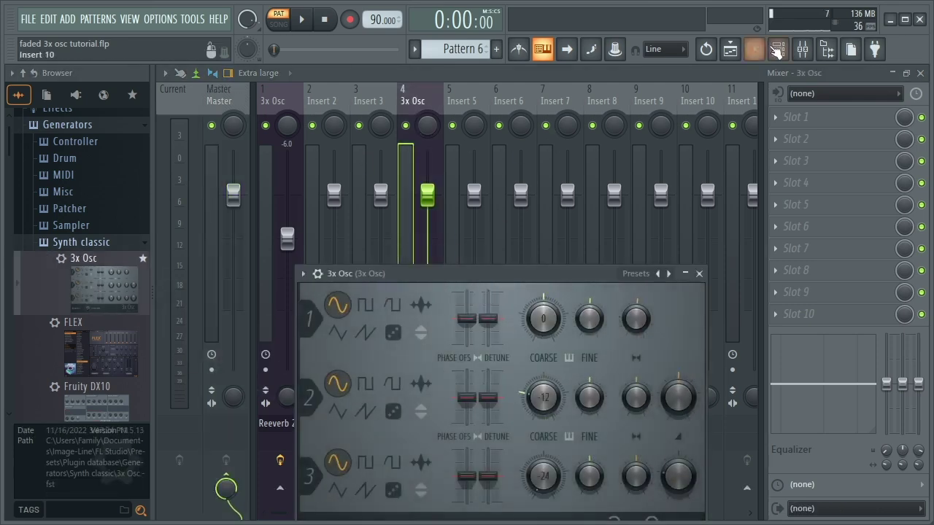
click(779, 49)
right_click(305, 216)
click(396, 246)
text(Saw)
key(Return)
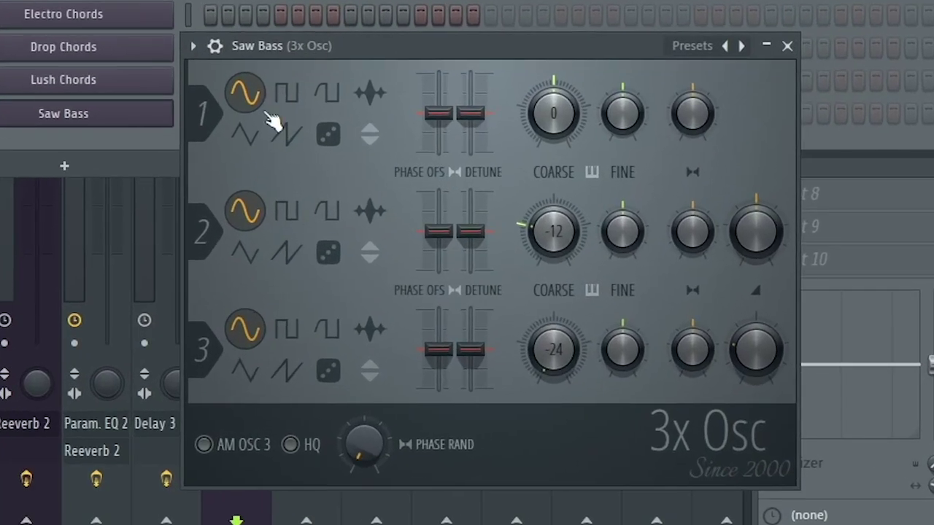
Make oscillator 1 a saw tuned to -24 semitones and oscillator 3 noise
click(286, 134)
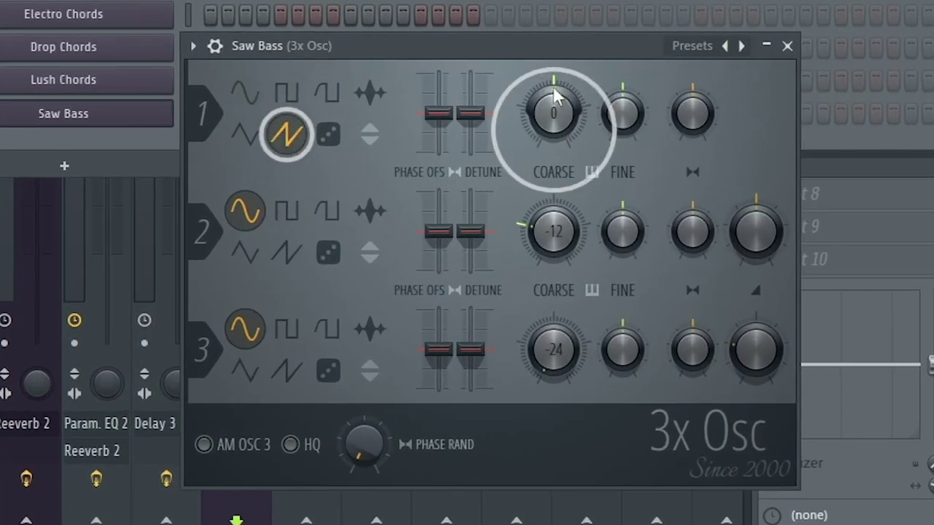
drag(554, 113, 553, 118)
click(755, 230)
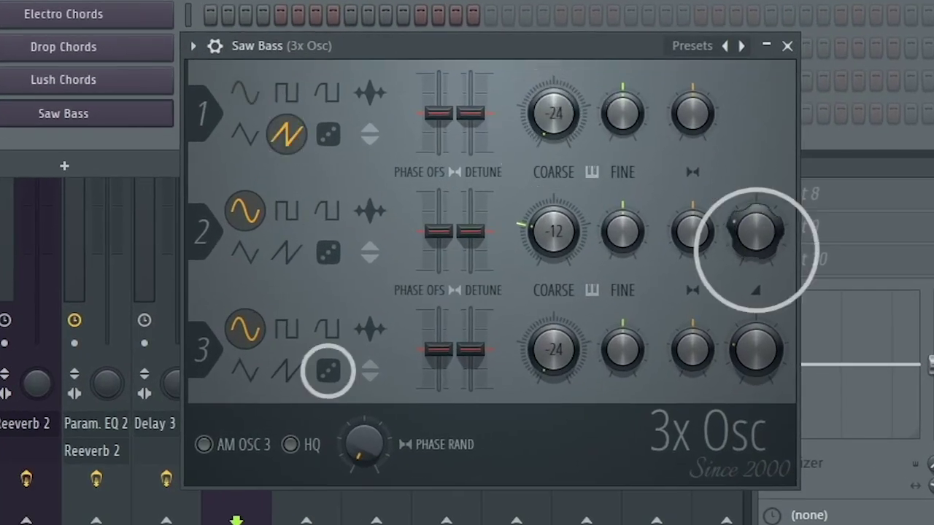
click(328, 373)
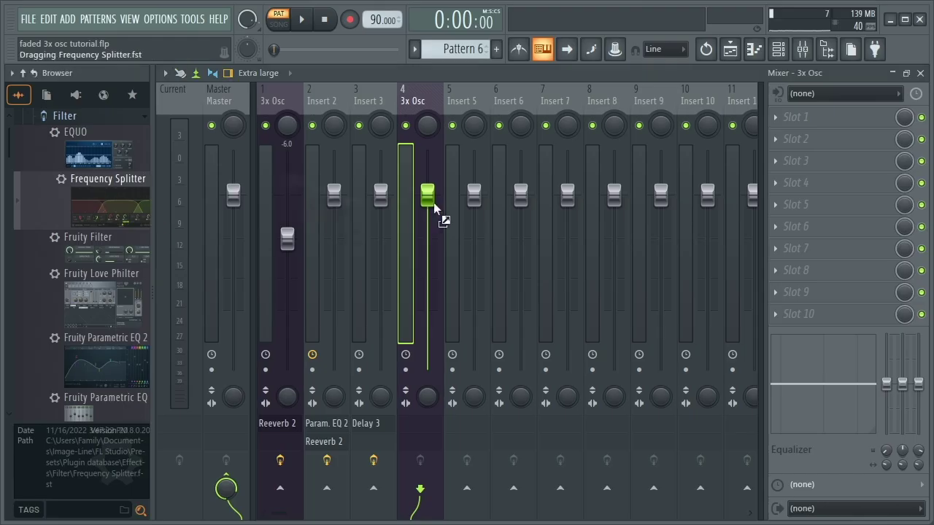
Add Frequency Splitter to insert 4, cut its high band to -12 dB, and max the fader
drag(433, 202, 422, 149)
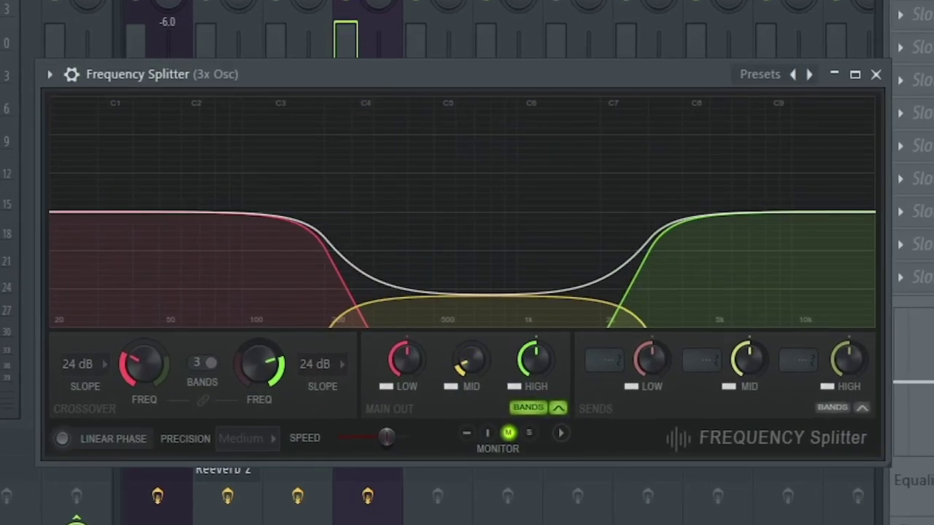
drag(535, 358, 535, 394)
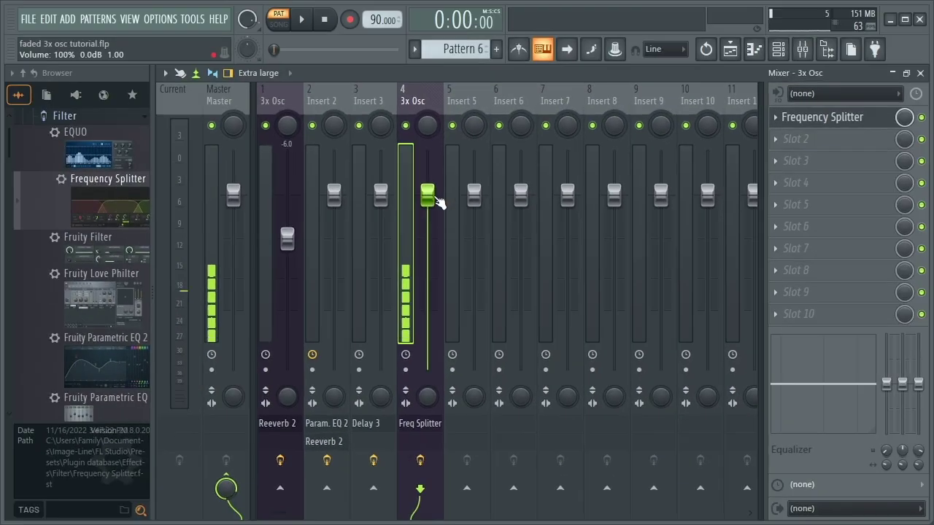
drag(437, 202, 437, 157)
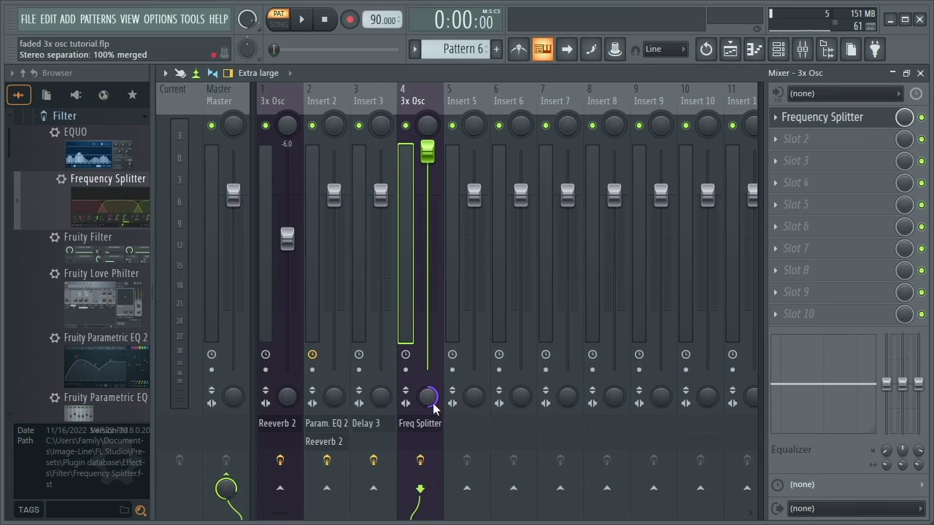
Switch the mixer to the Wide layout and play back the Saw Bass notes
click(214, 74)
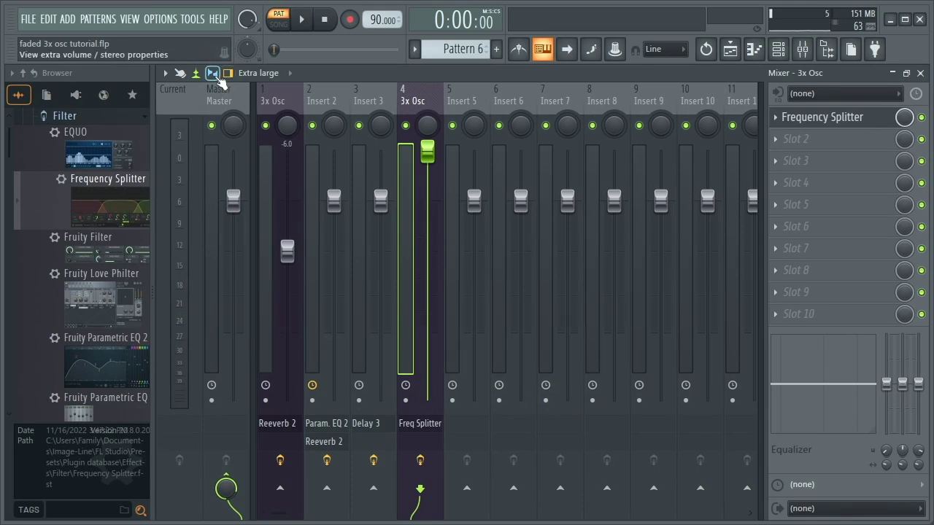
click(214, 73)
click(255, 73)
click(264, 136)
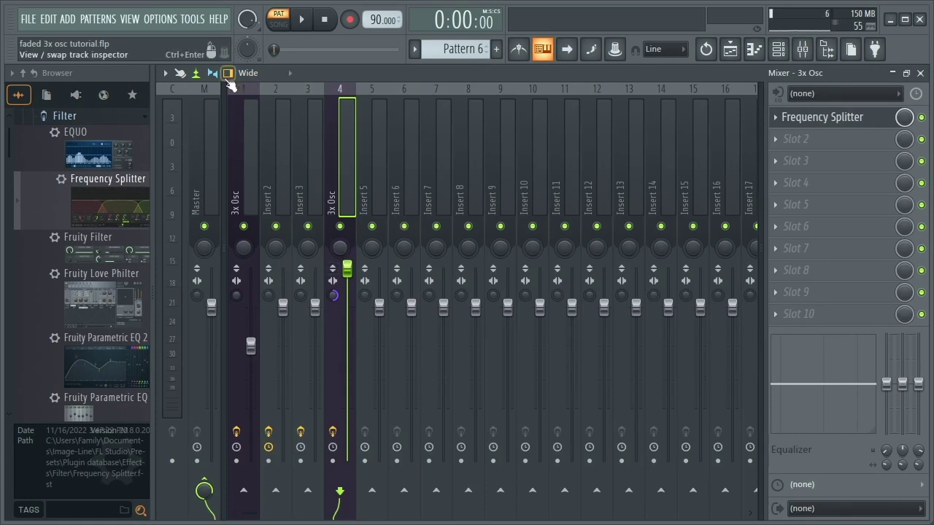
click(779, 49)
key(space)
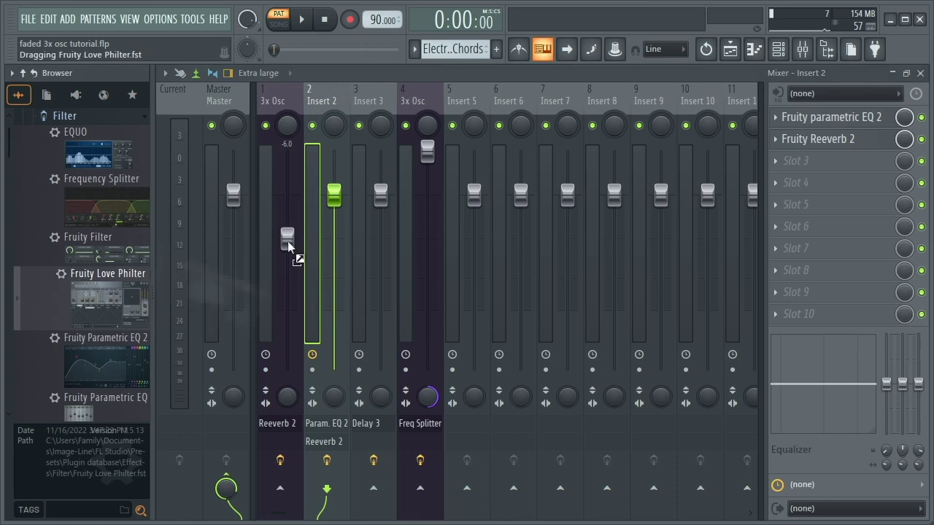
Add Fruity Love Philter to Insert 2 with its filter off and oversampling changed
drag(290, 252, 329, 271)
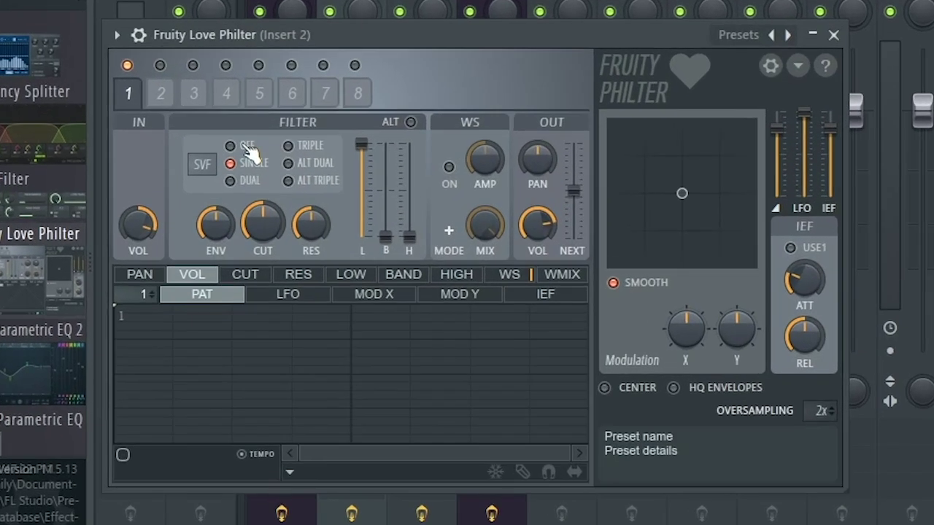
click(246, 214)
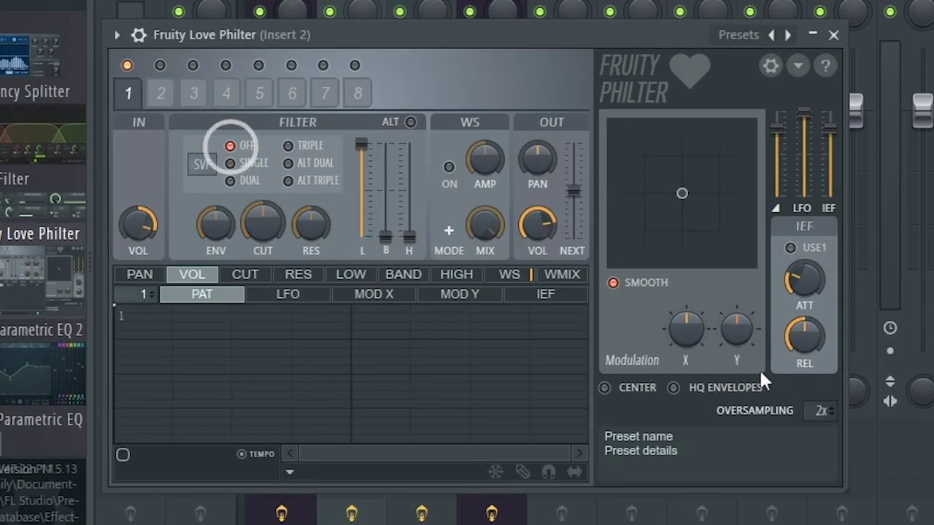
click(822, 411)
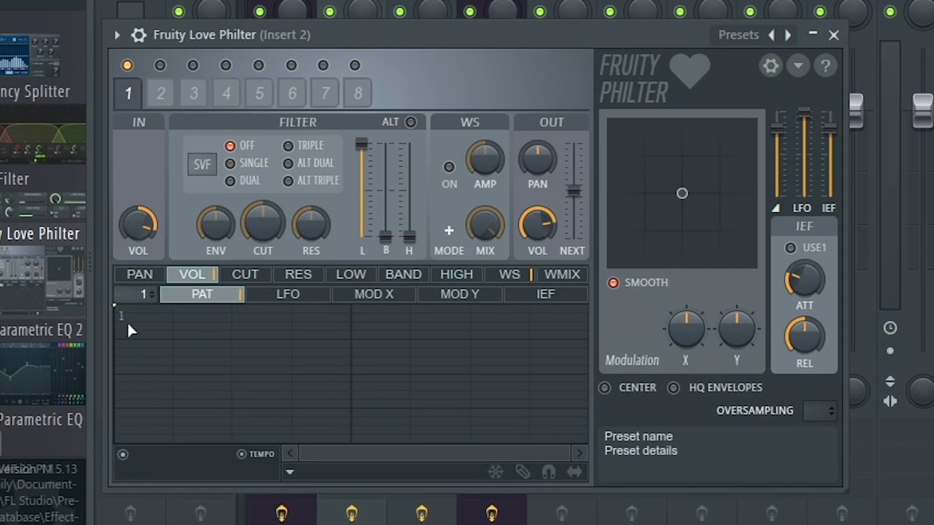
click(548, 472)
Shape a looping volume envelope that curves up, holds at full, then drops sharply
drag(230, 330, 230, 307)
drag(323, 361, 354, 464)
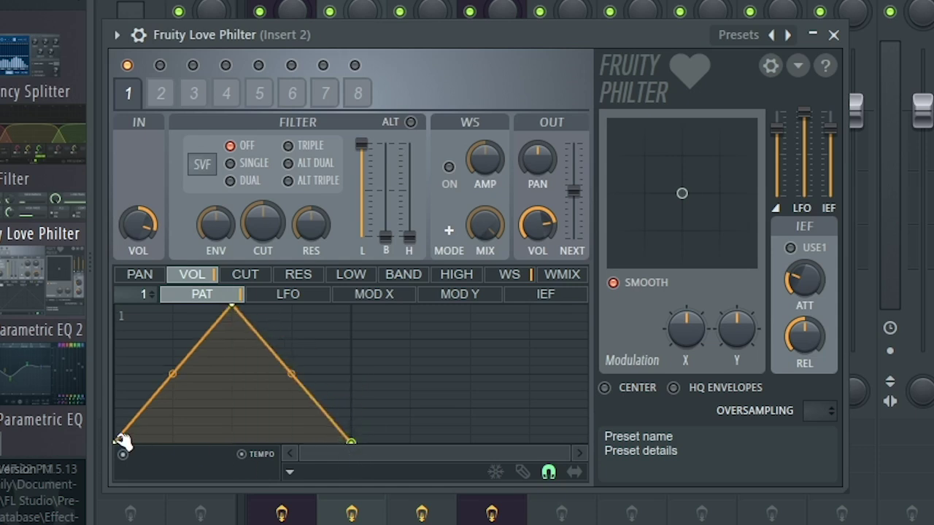
right_click(122, 441)
click(156, 493)
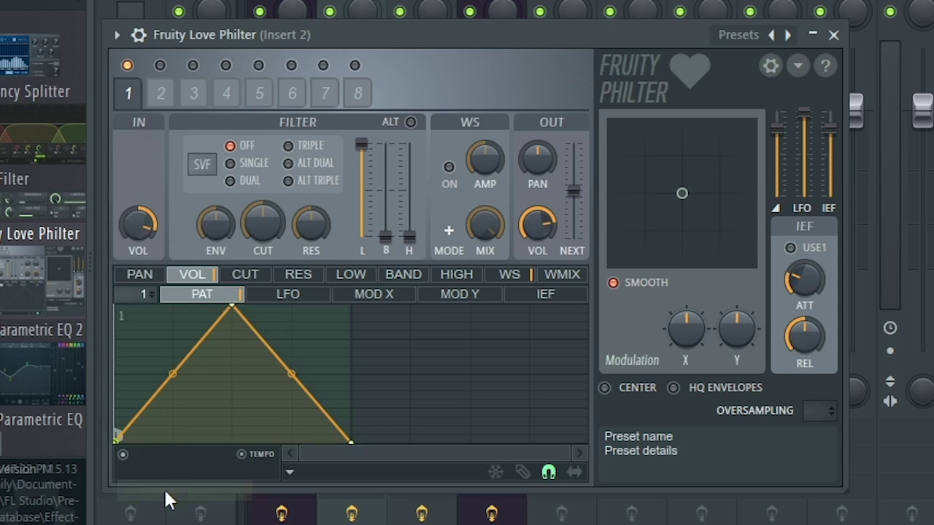
right_click(233, 306)
click(292, 380)
drag(172, 370, 172, 336)
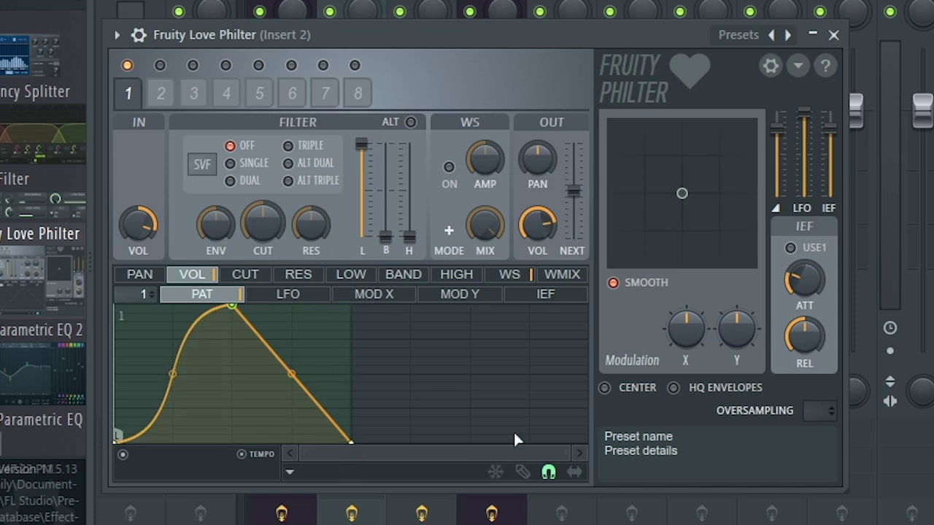
right_click(341, 306)
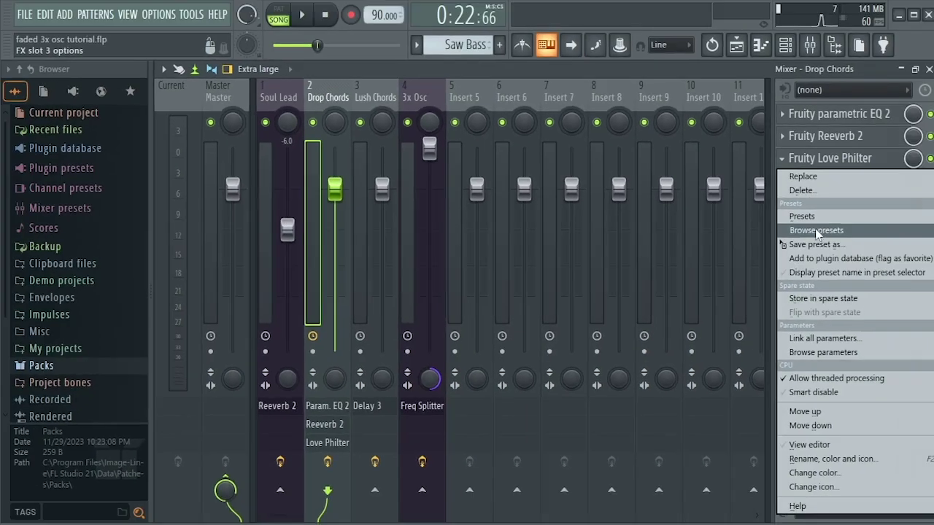
Copy the looping Love Philter preset onto the Lush Chords, 3x Osc and Soul Lead tracks, then play the song
drag(807, 167, 264, 259)
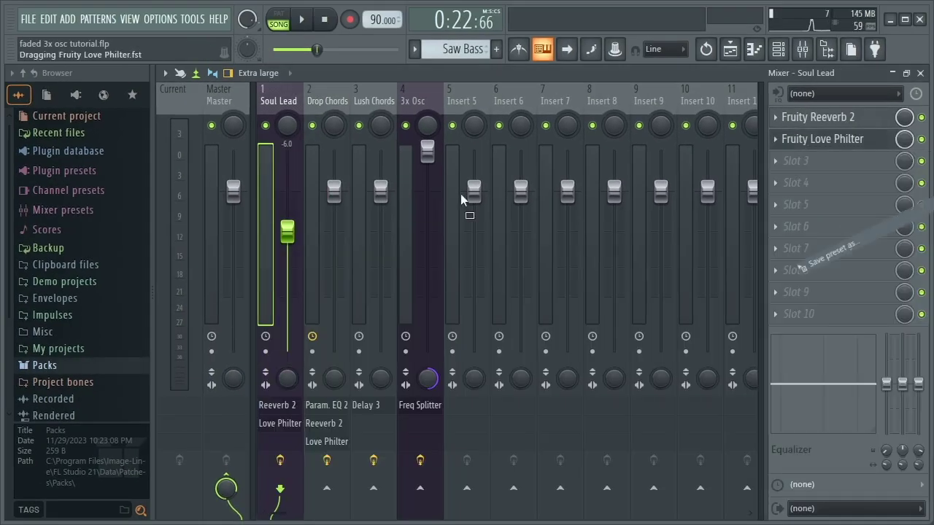
drag(460, 193, 374, 219)
click(678, 158)
click(775, 138)
drag(806, 175, 416, 219)
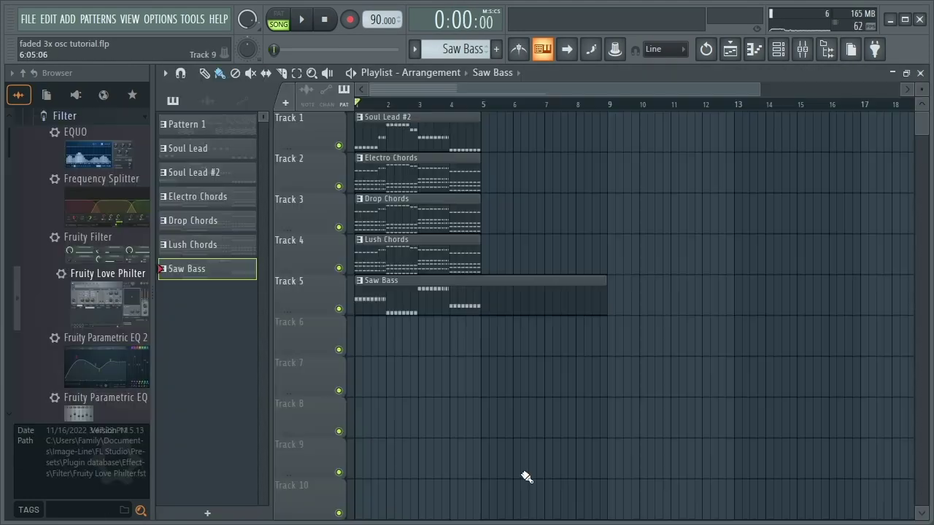
key(space)
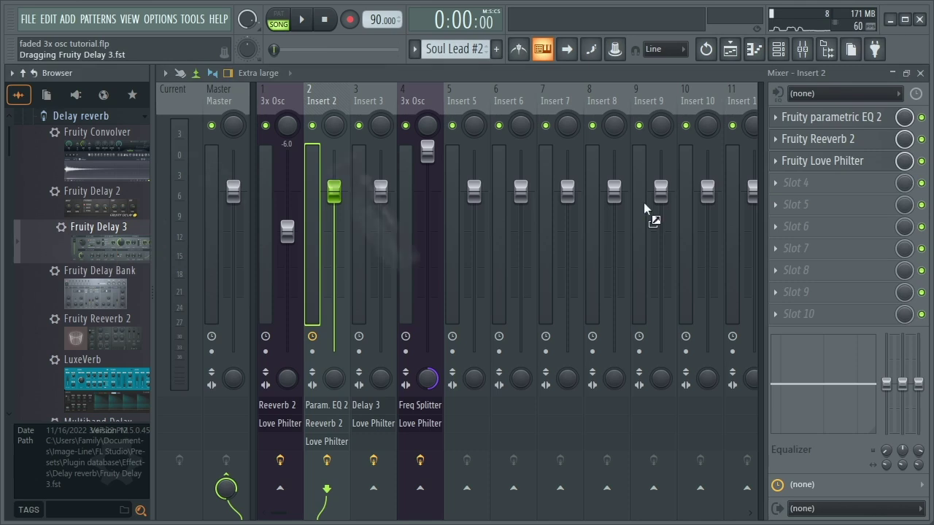
Add Fruity Delay 3 to Insert 2 with 2:0 time, -40% tone and a lowered wet level
drag(647, 215, 802, 182)
drag(397, 337, 396, 342)
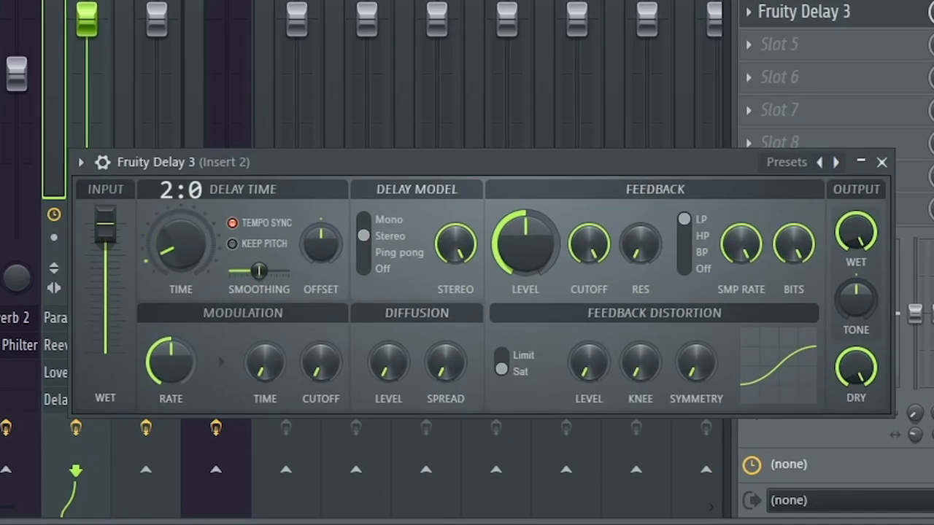
drag(856, 298, 856, 308)
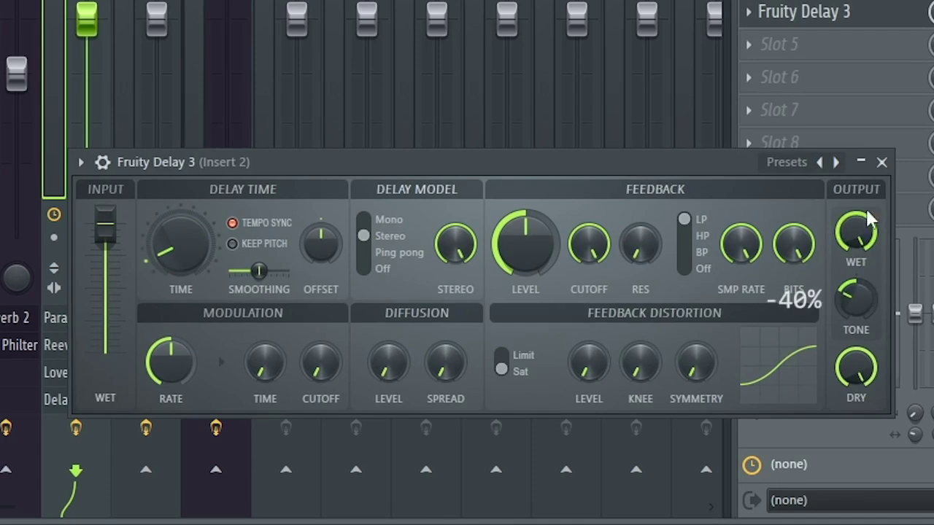
drag(855, 232, 856, 245)
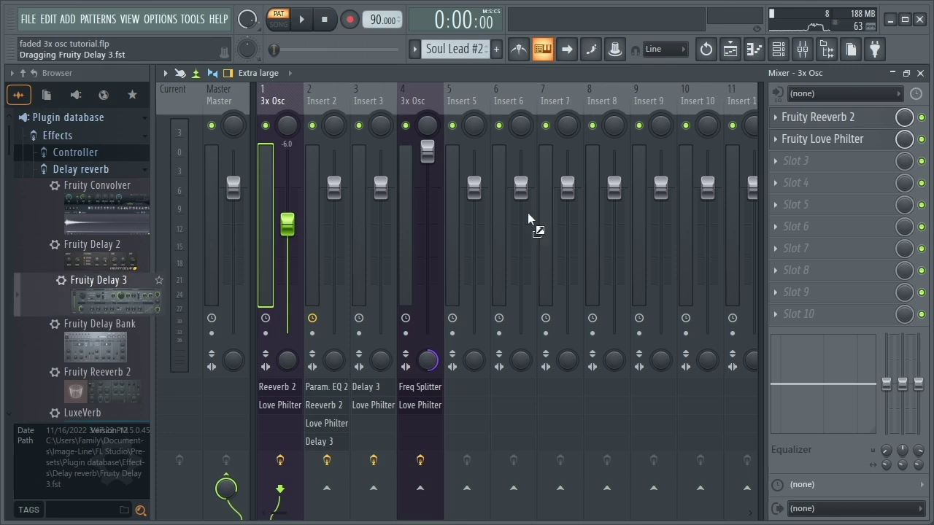
Add Fruity Delay 3 to 3x Osc with 5.0 Hz modulation, 33% feedback and -75% tone
drag(532, 223, 828, 161)
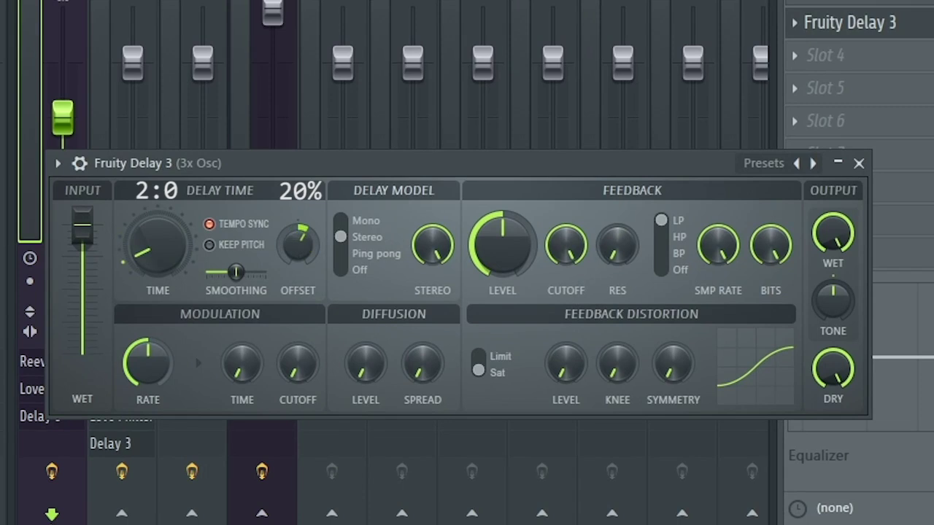
drag(147, 363, 147, 342)
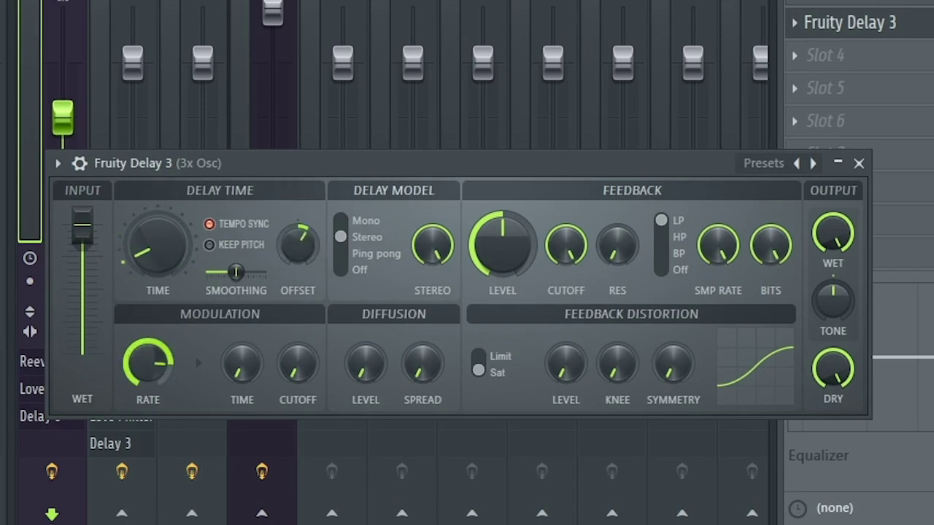
drag(235, 364, 235, 359)
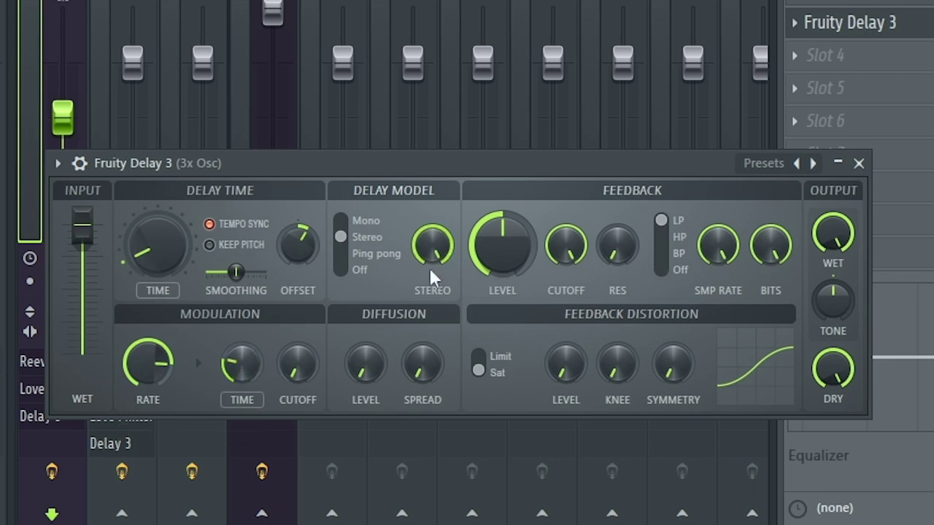
drag(518, 235, 519, 252)
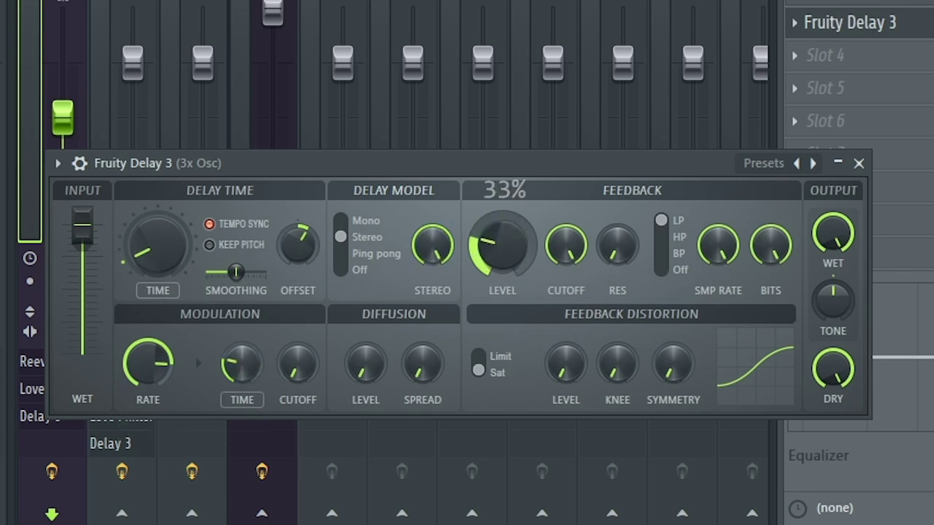
drag(833, 299, 833, 310)
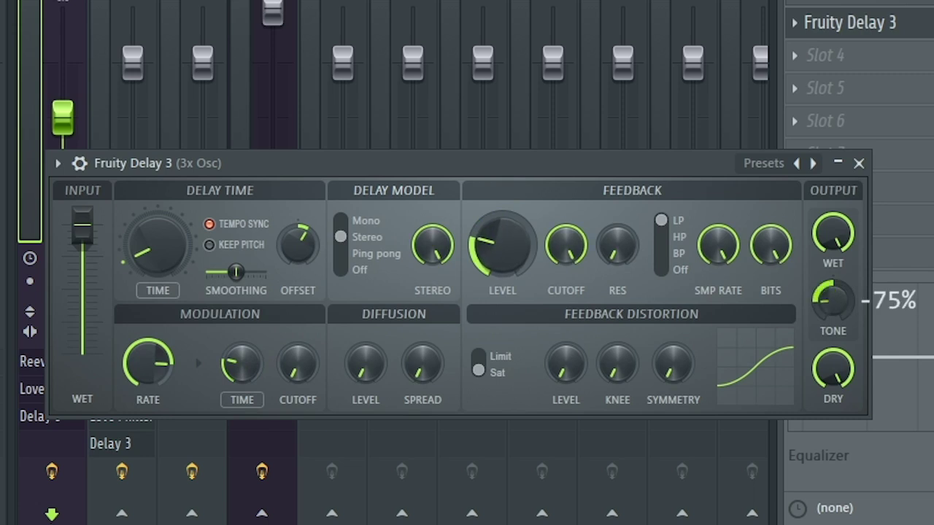